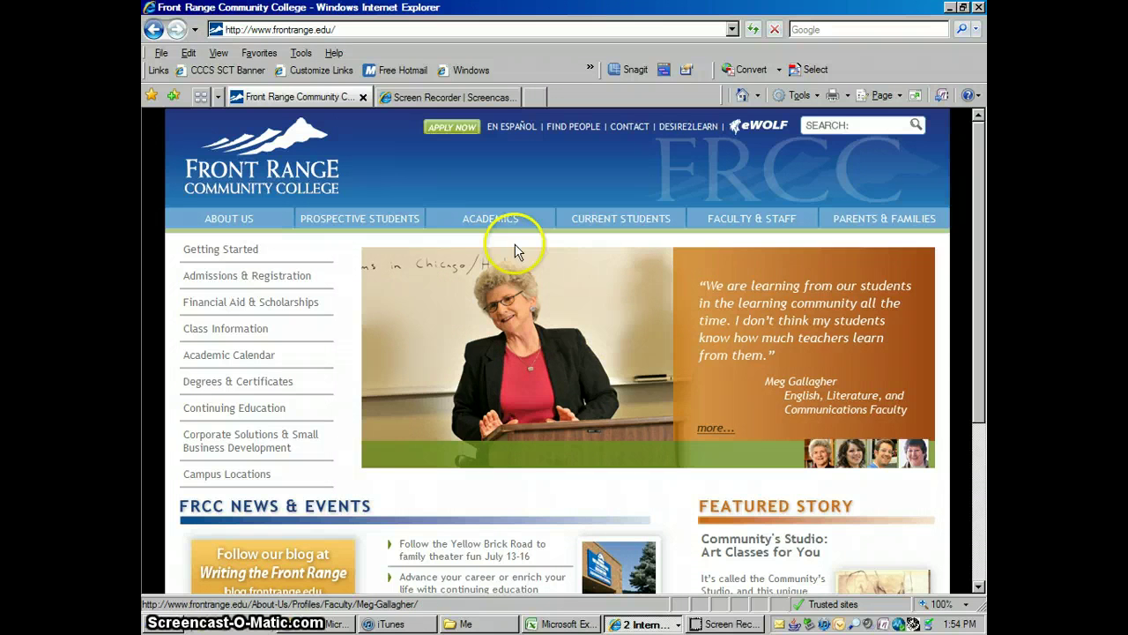
Open the Boulder County Campus library page from the Libraries section under Academics
mouse_move(490, 227)
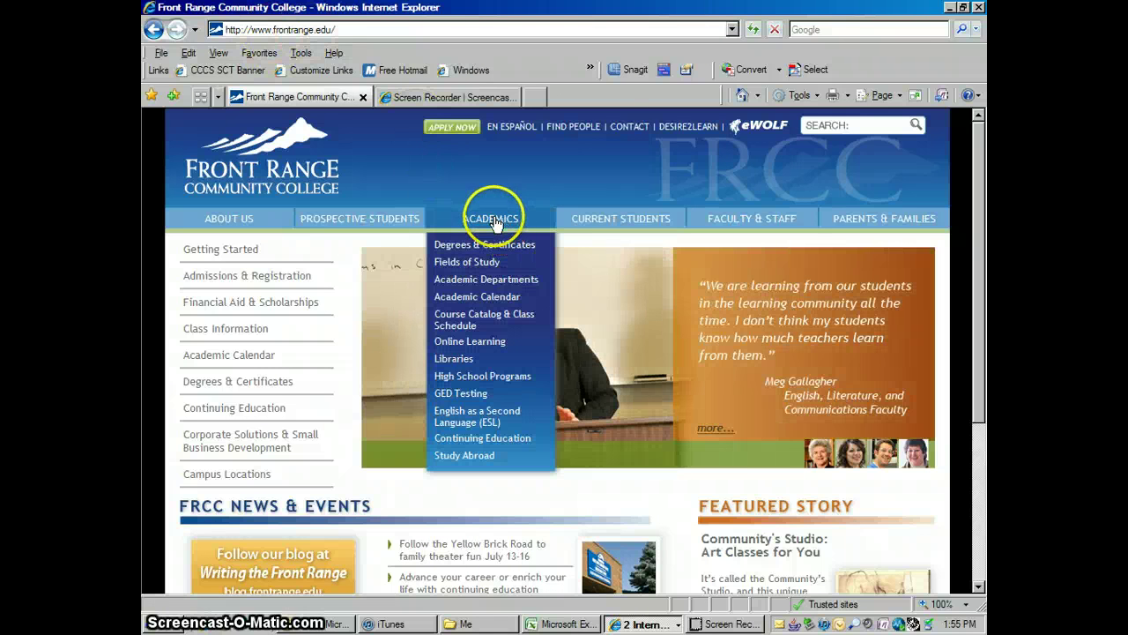
left_click(456, 360)
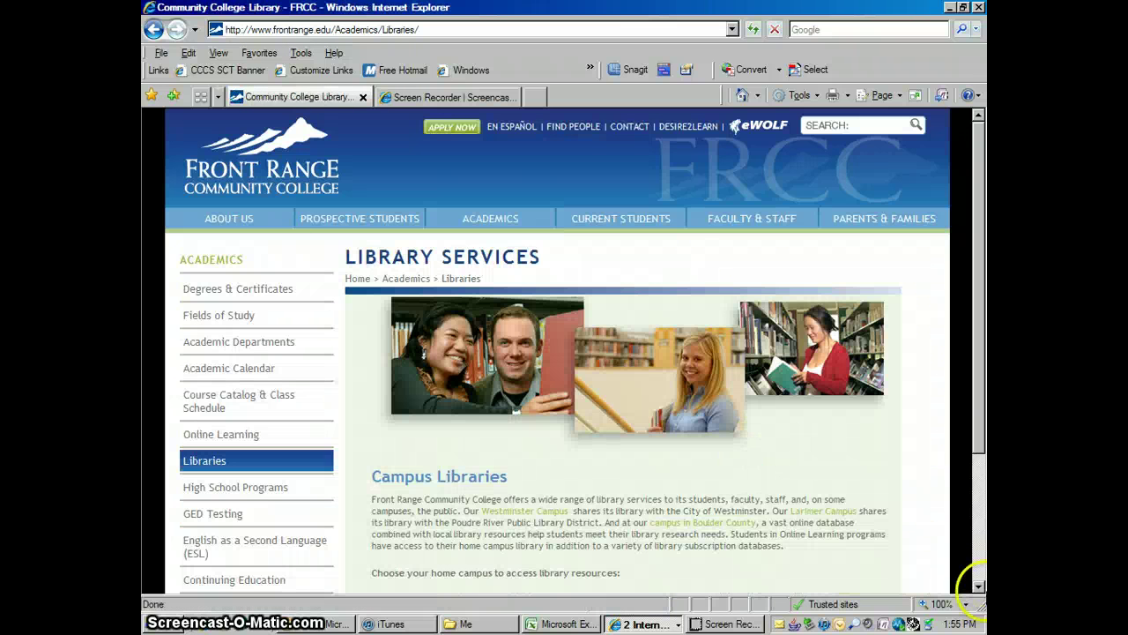
left_click(978, 586)
left_click_drag(978, 586, 980, 586)
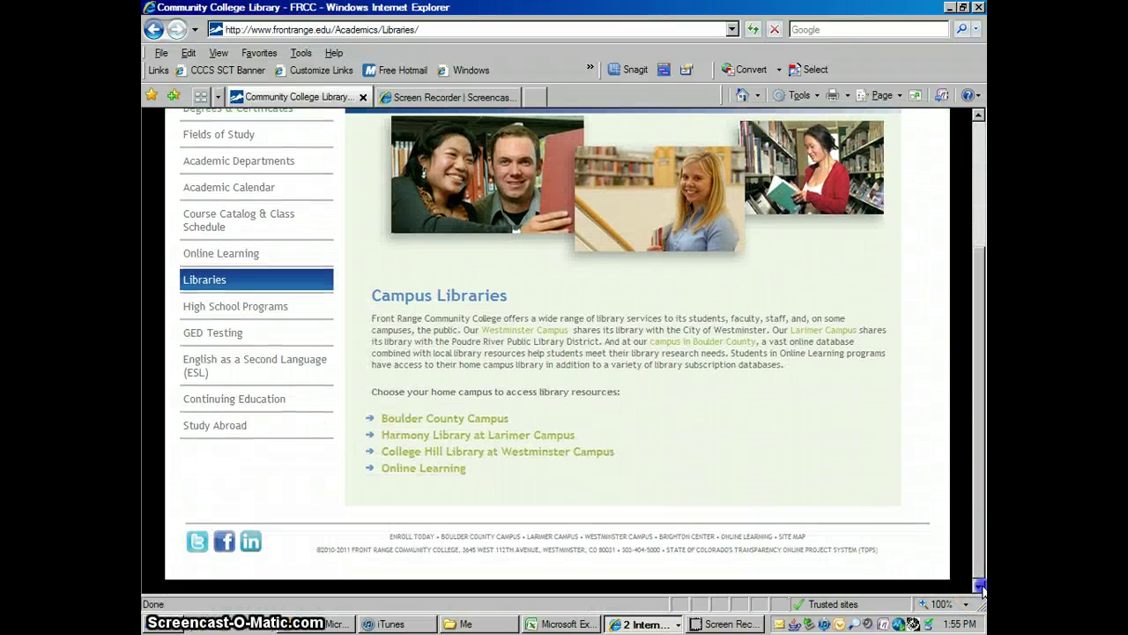
left_click(444, 419)
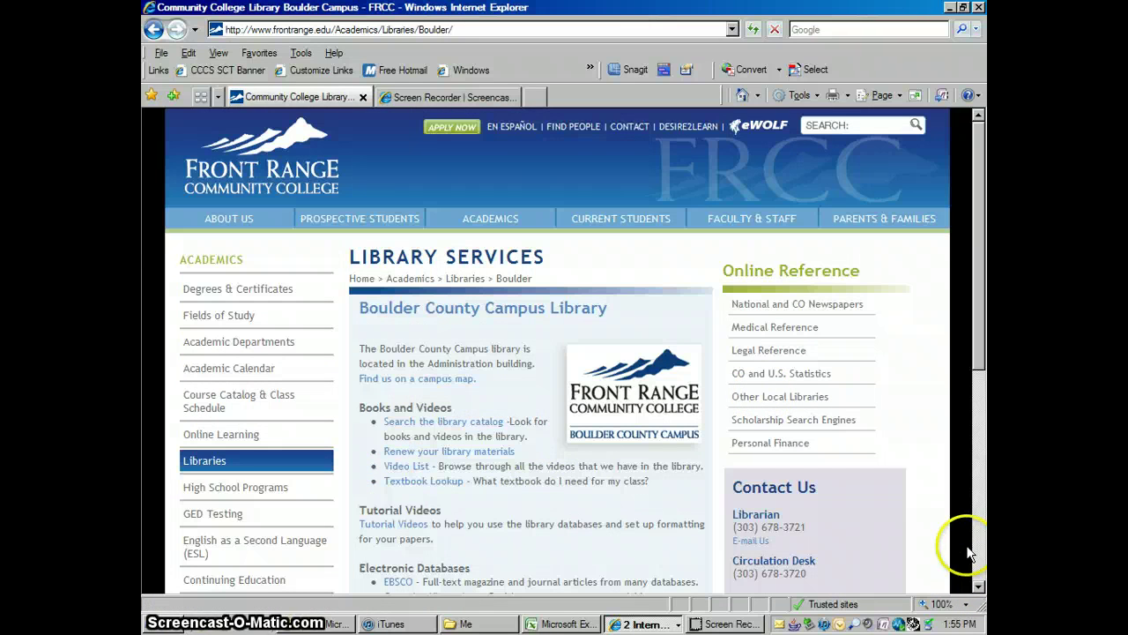
Open the EBSCO electronic database from the library page, maximize its window and choose the EBSCOhost Web service
left_click(979, 587)
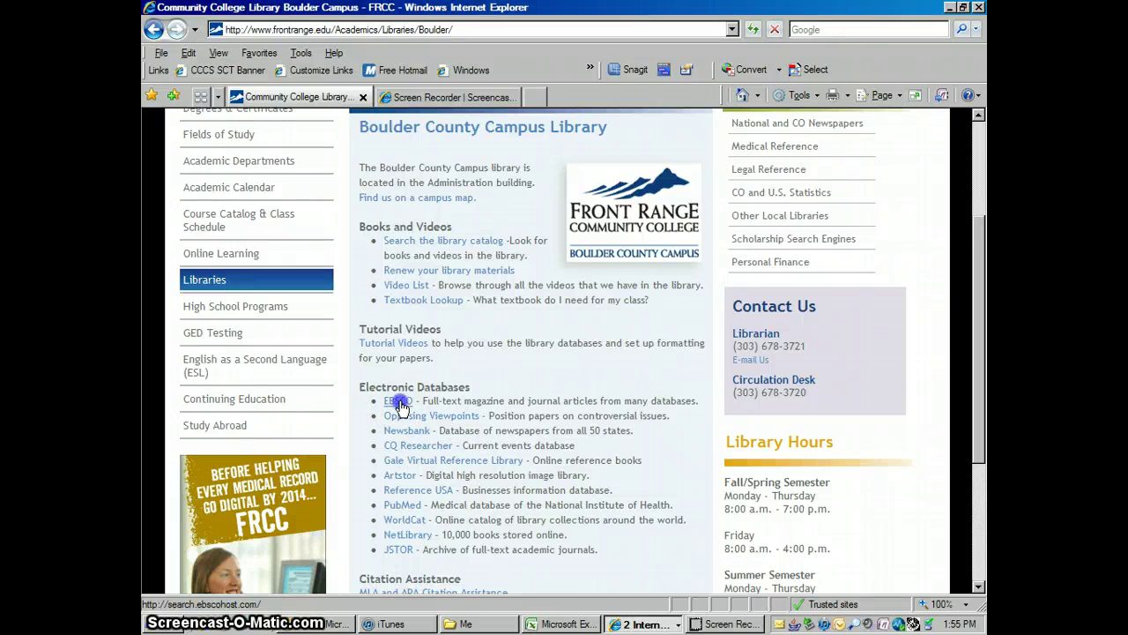
left_click(400, 402)
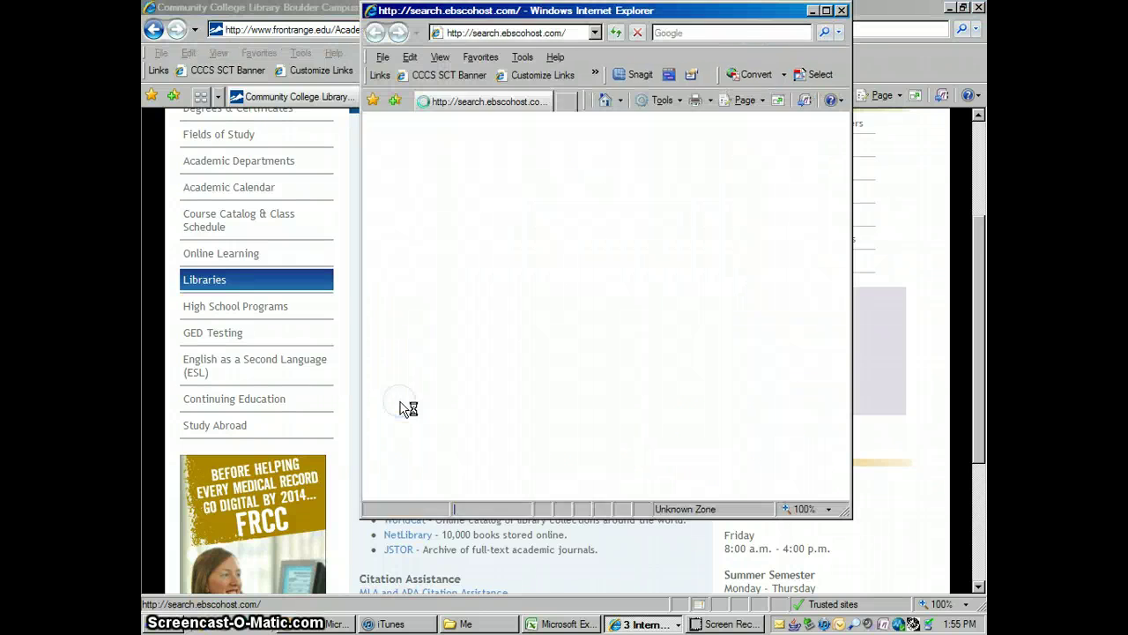
left_click(826, 12)
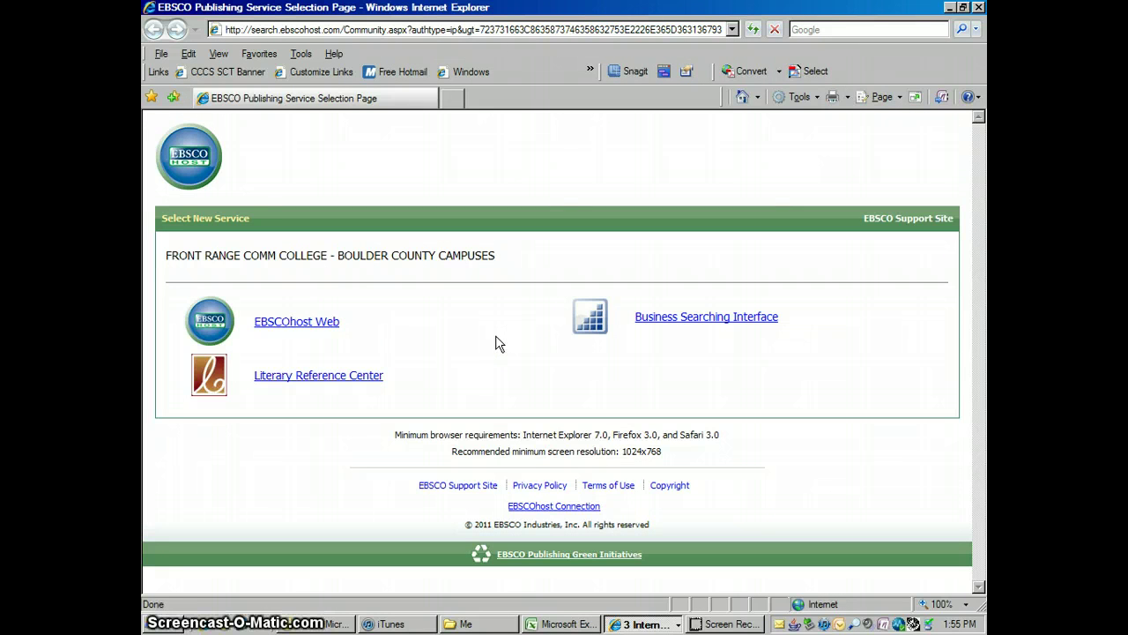
left_click(294, 324)
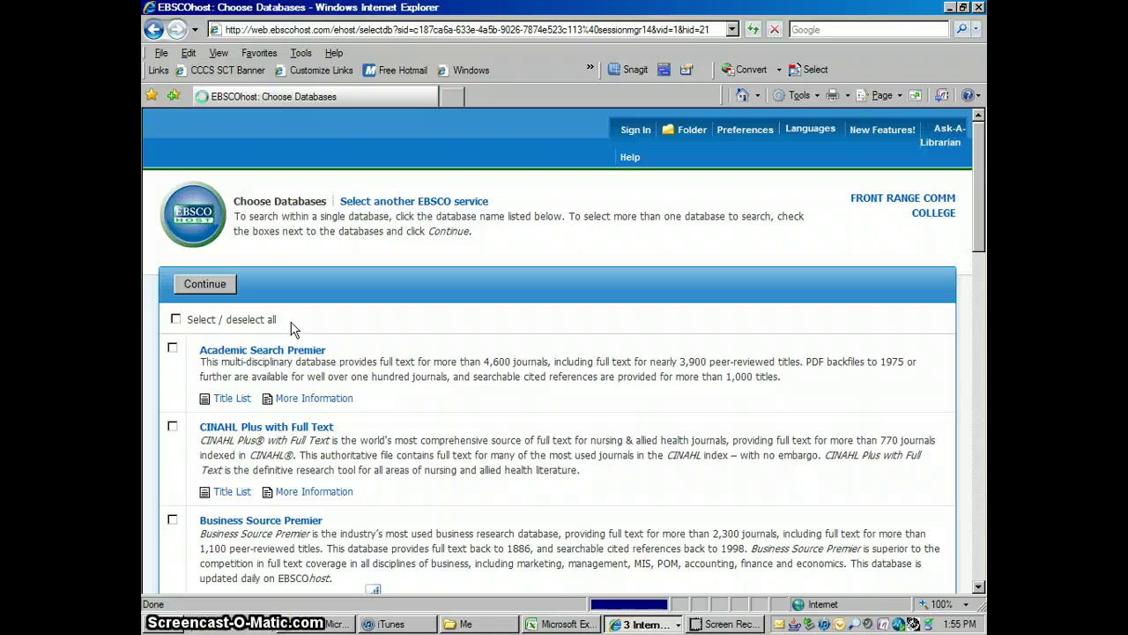
left_click(978, 587)
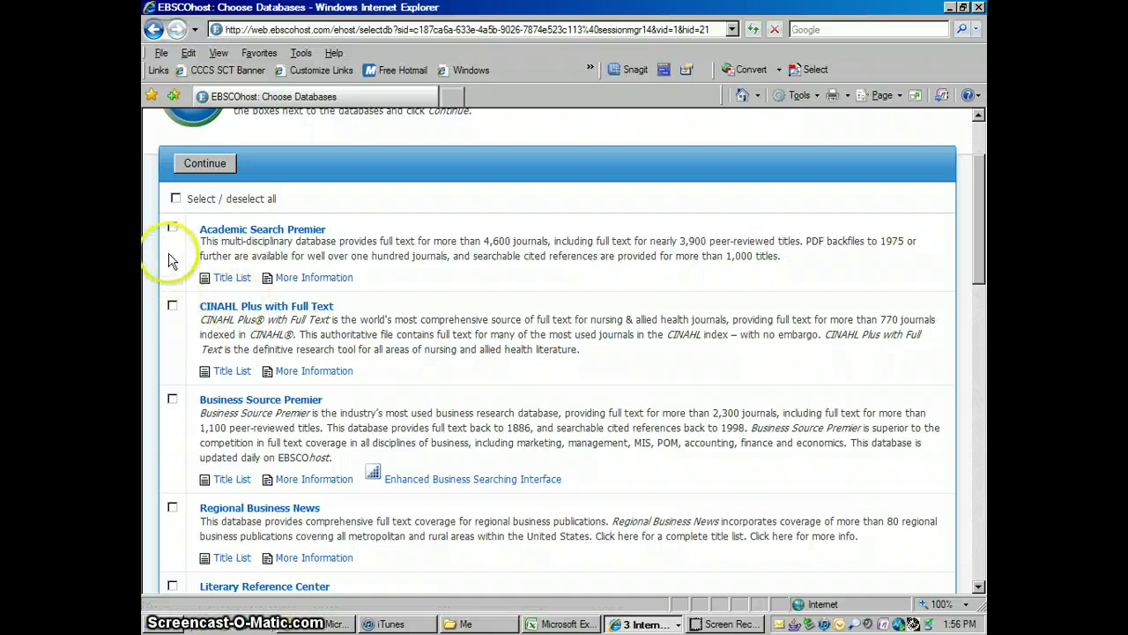
left_click(172, 227)
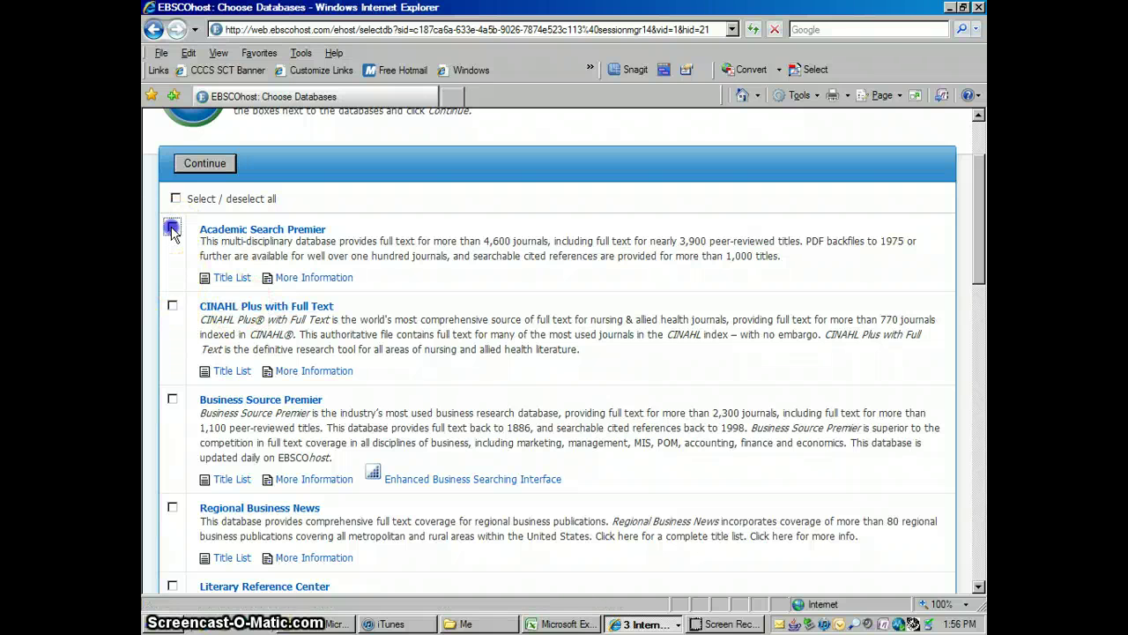
left_click(174, 309)
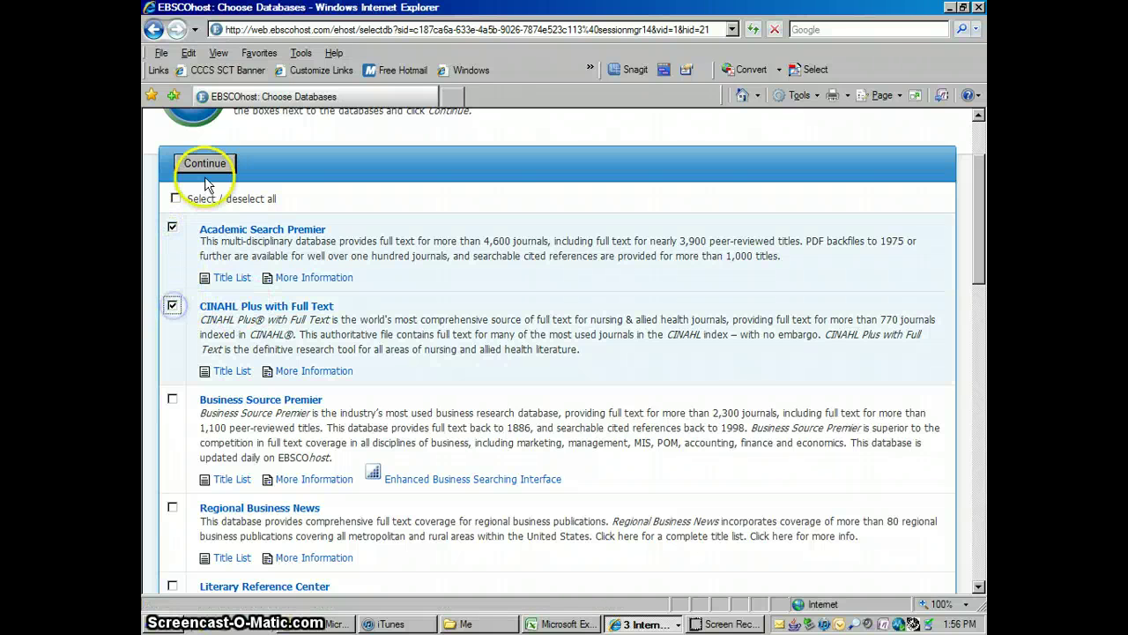
left_click(172, 228)
left_click(173, 307)
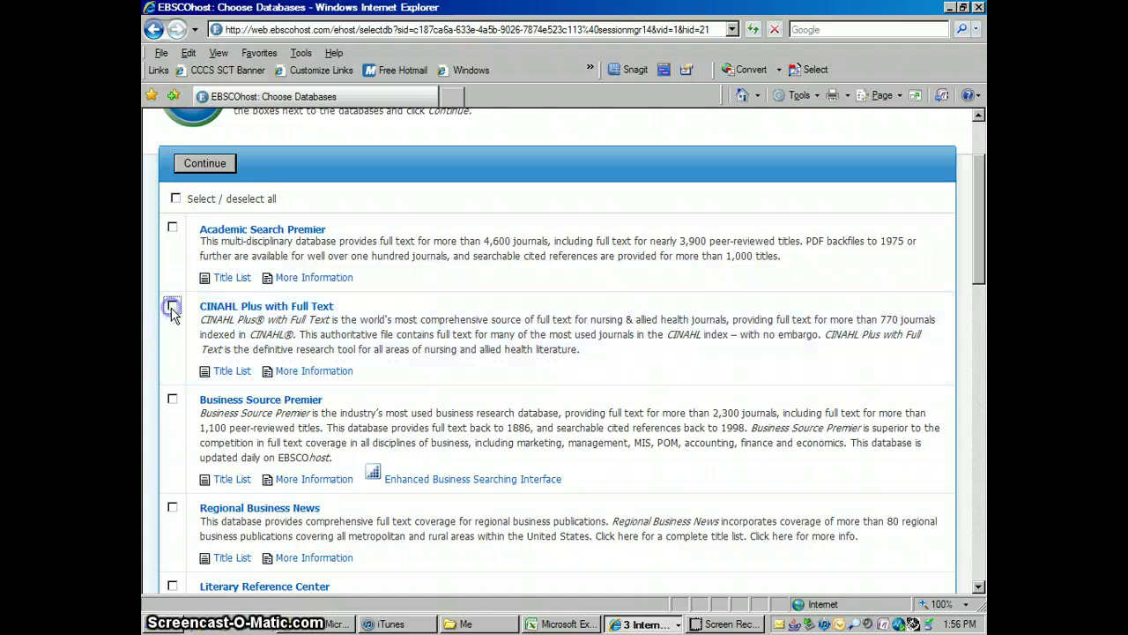
Open the CINAHL Plus with Full Text database on its own and search it for "diabetes"
left_click(271, 307)
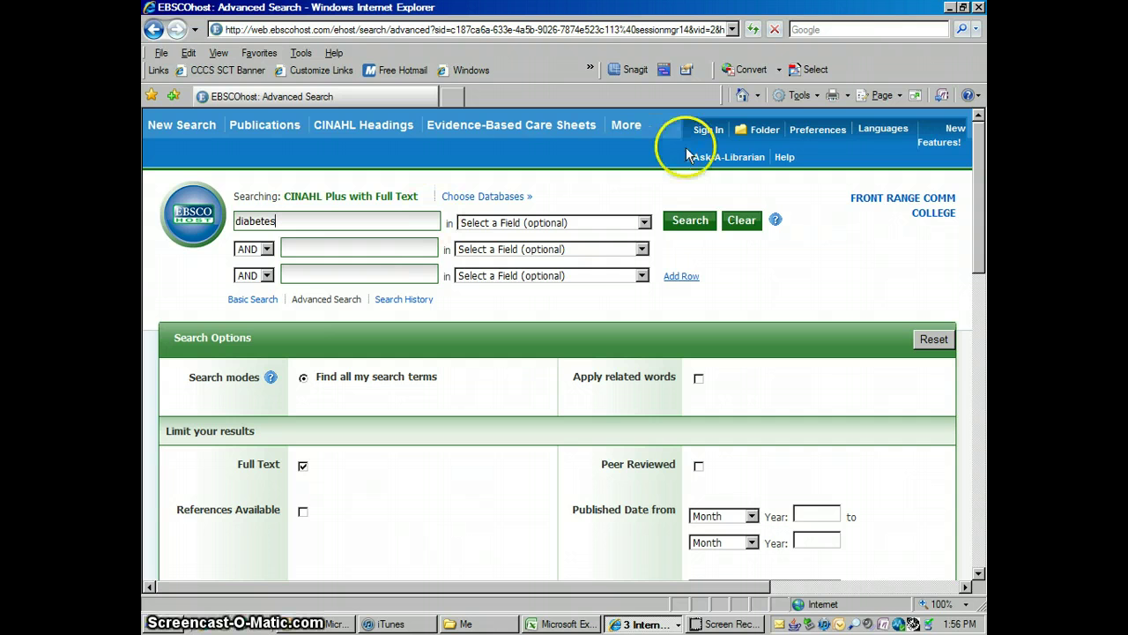
left_click(692, 222)
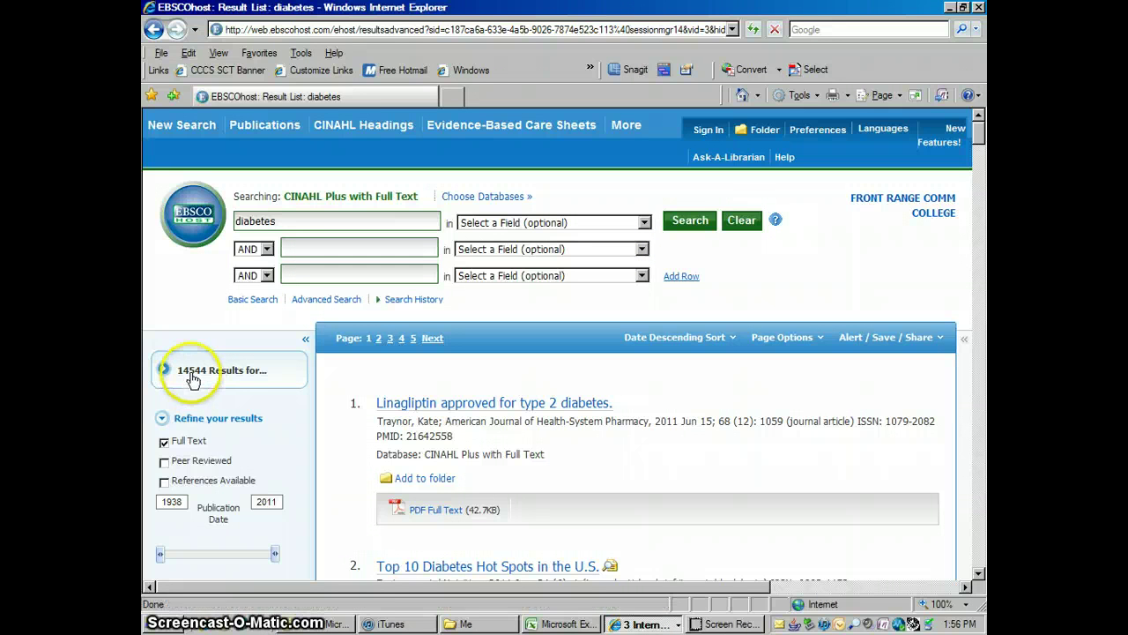
Restrict the "diabetes" term to the TI Title field and run the search again
left_click(644, 224)
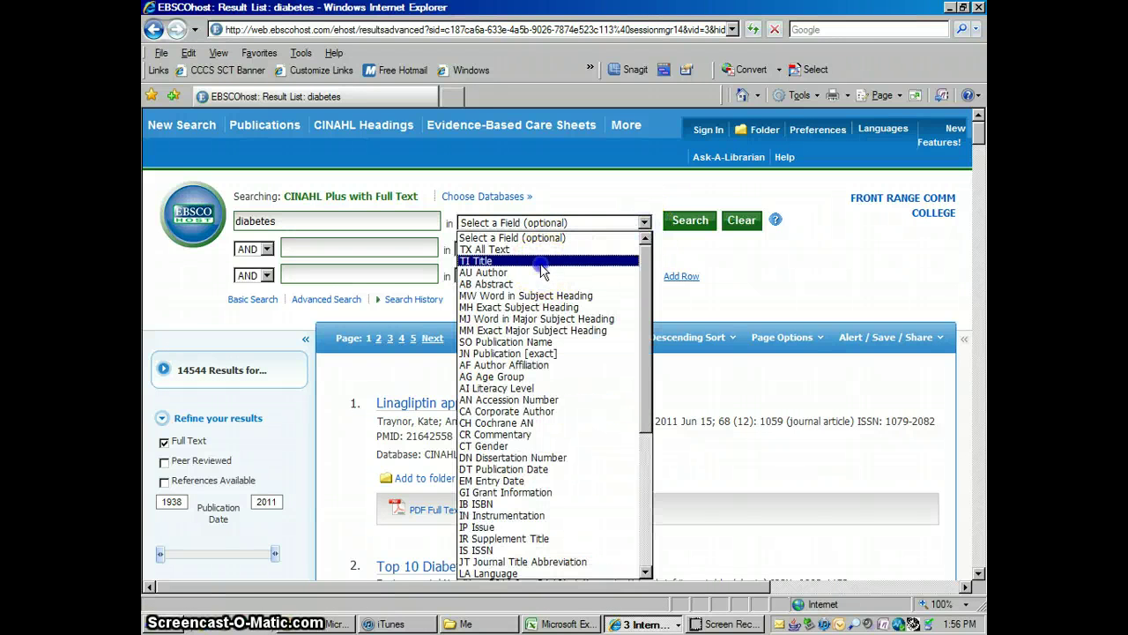
left_click(541, 262)
left_click(698, 219)
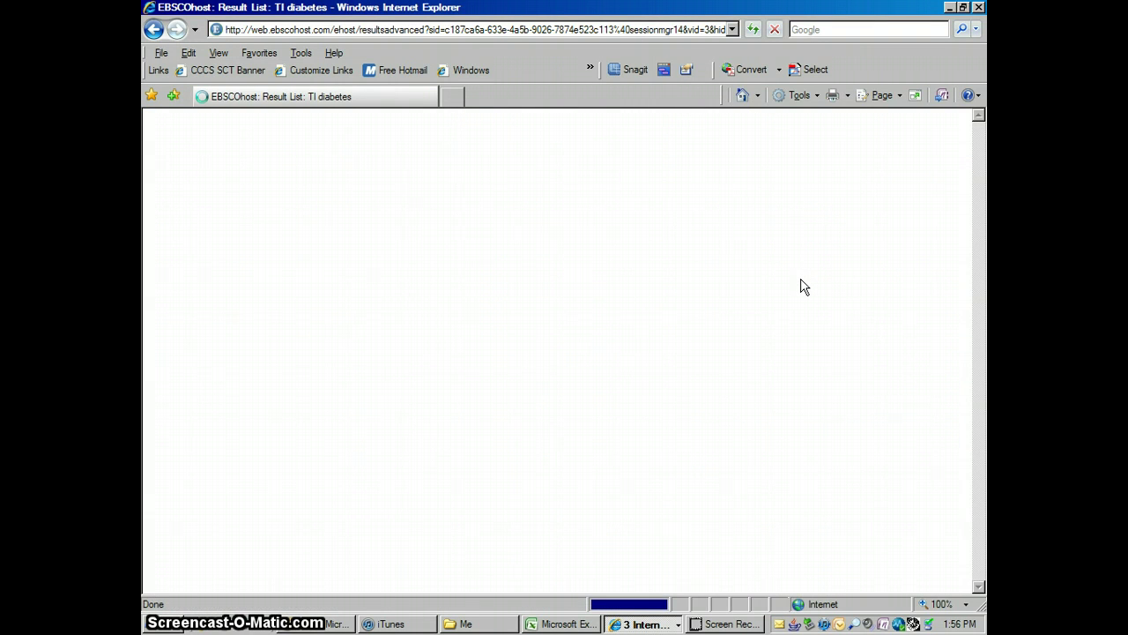
left_click(369, 402)
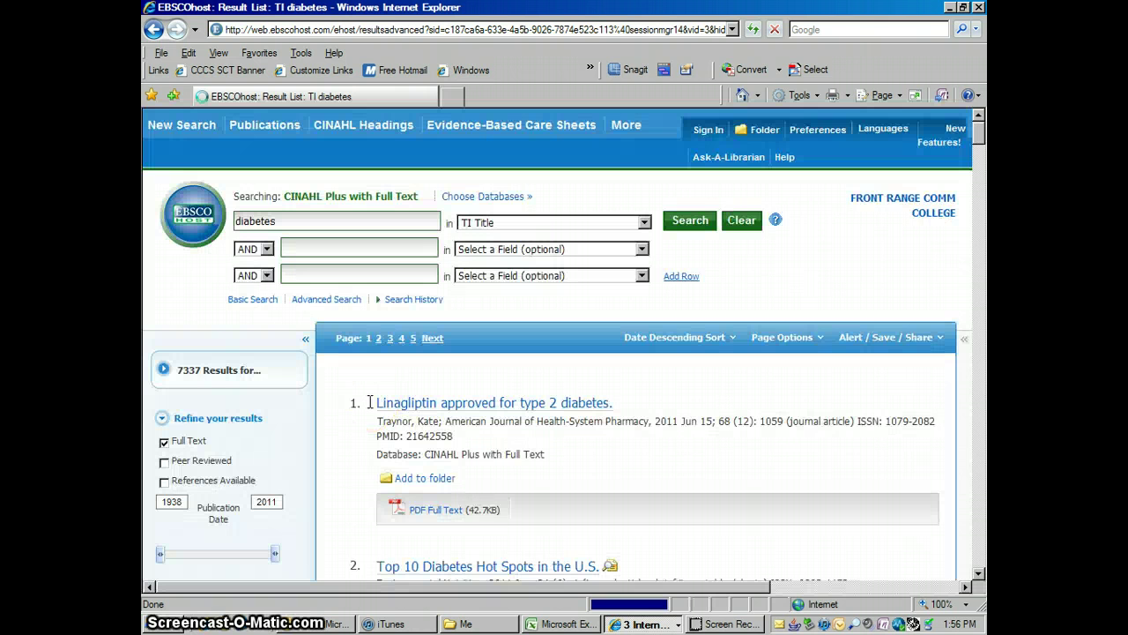
left_click(195, 370)
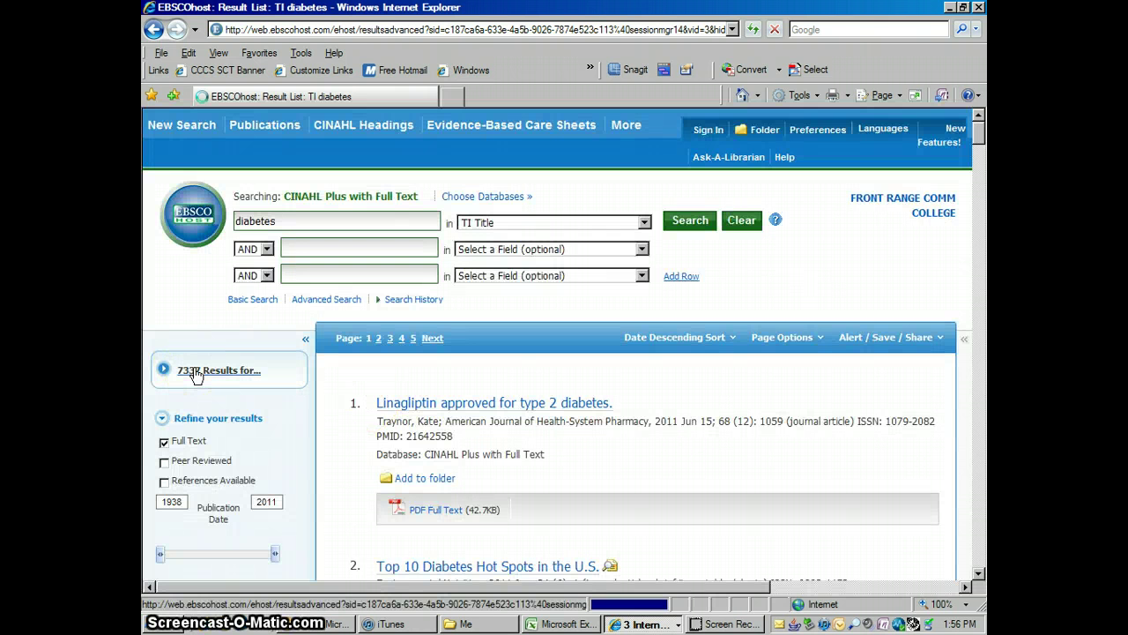
Add the truncated term "obes*" as a second search term joined with AND and rerun the search
left_click(335, 248)
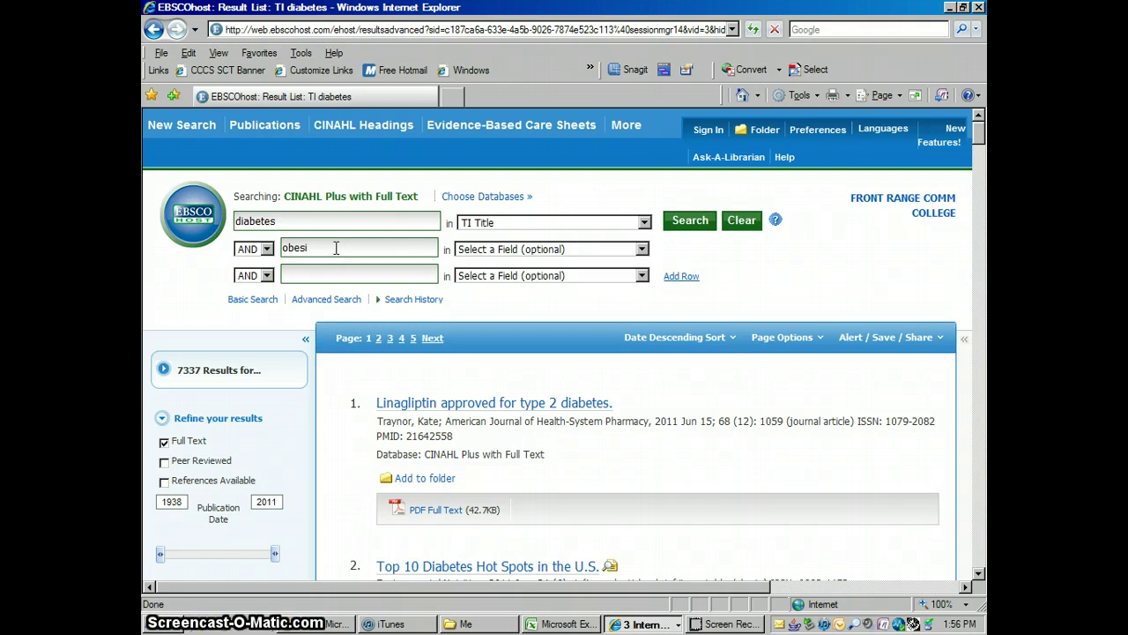
key("BackSpace")
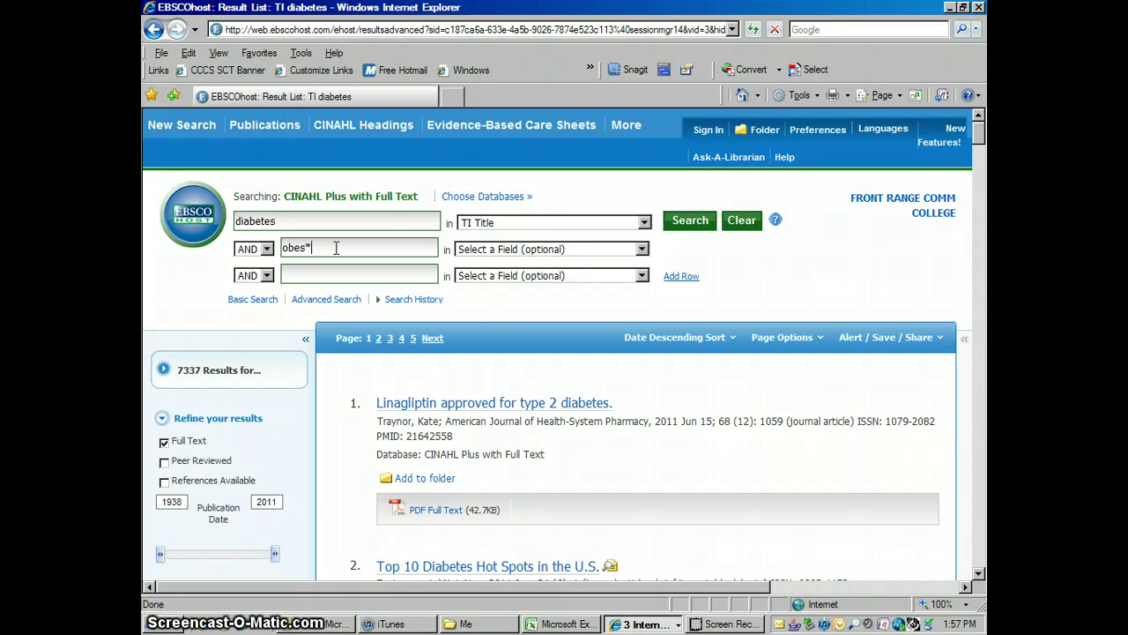
left_click(683, 222)
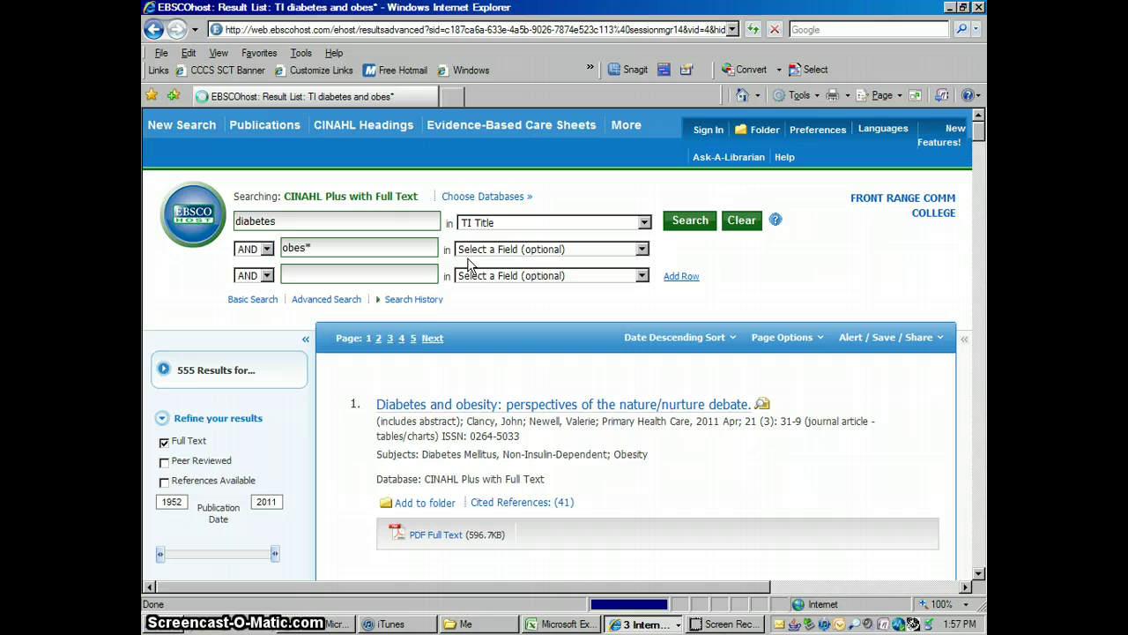
left_click(195, 389)
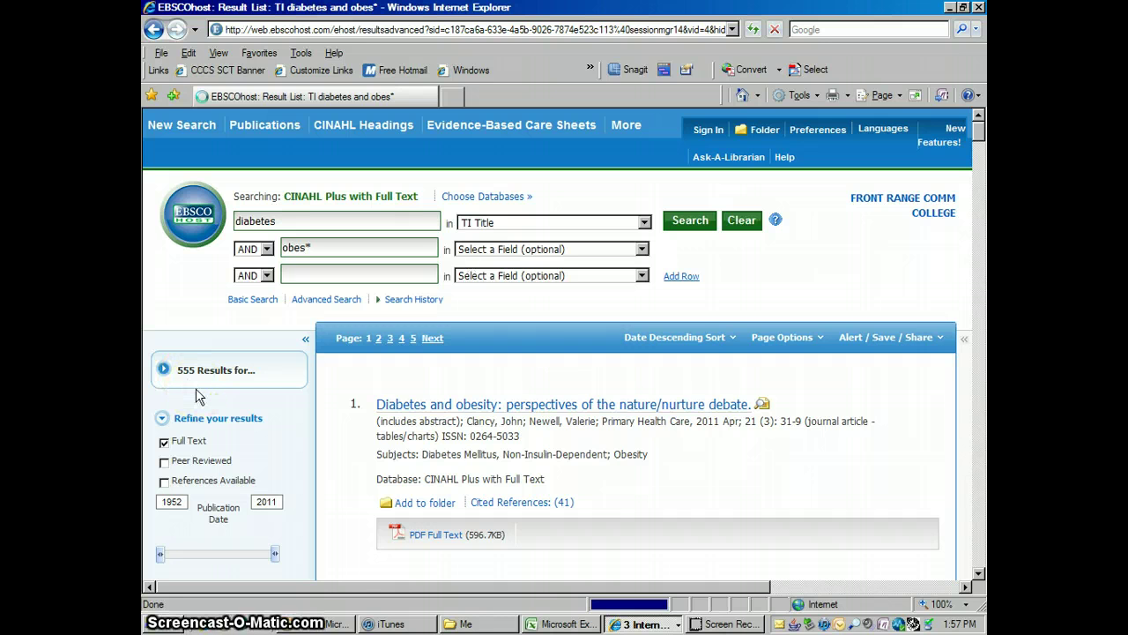
left_click(249, 379)
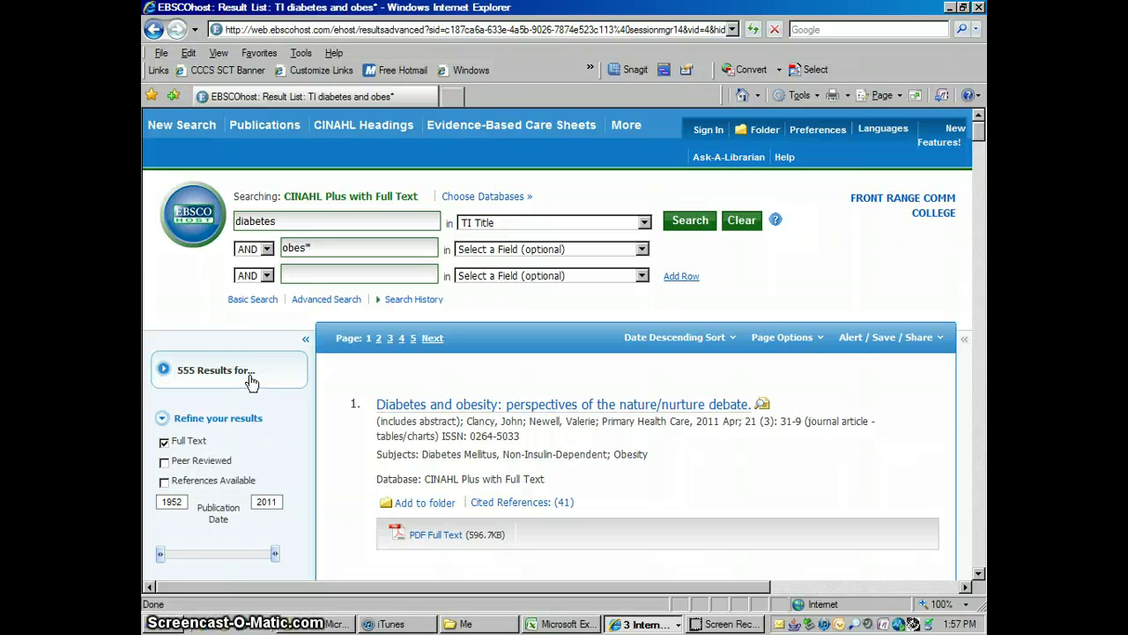
left_click(185, 375)
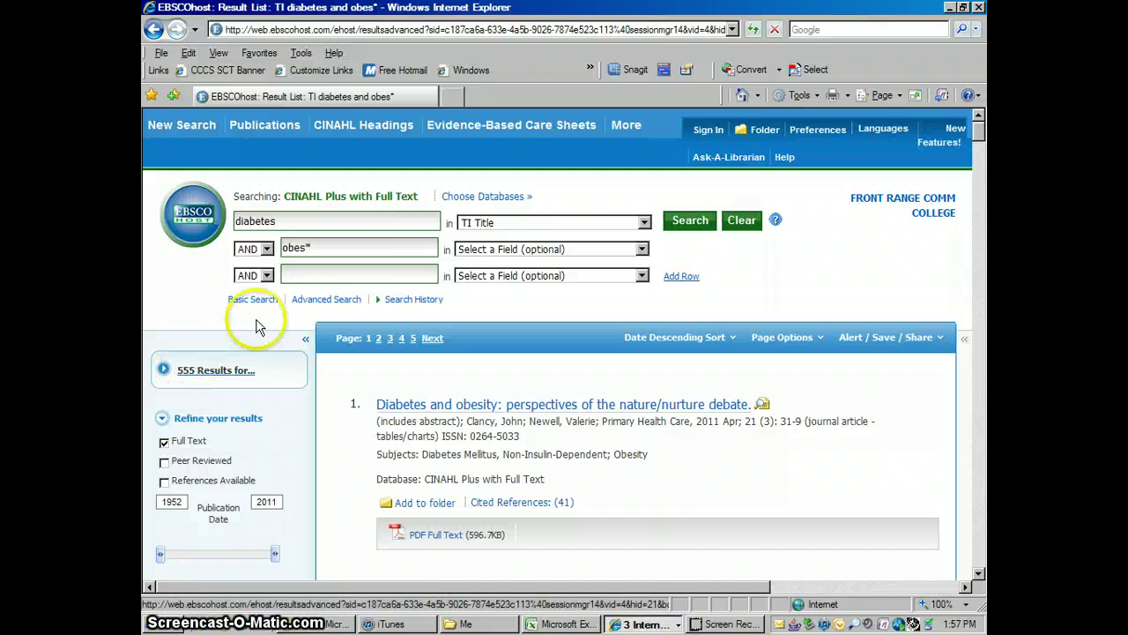
Restrict the "obes*" term to the TI Title field and rerun the search
left_click(633, 250)
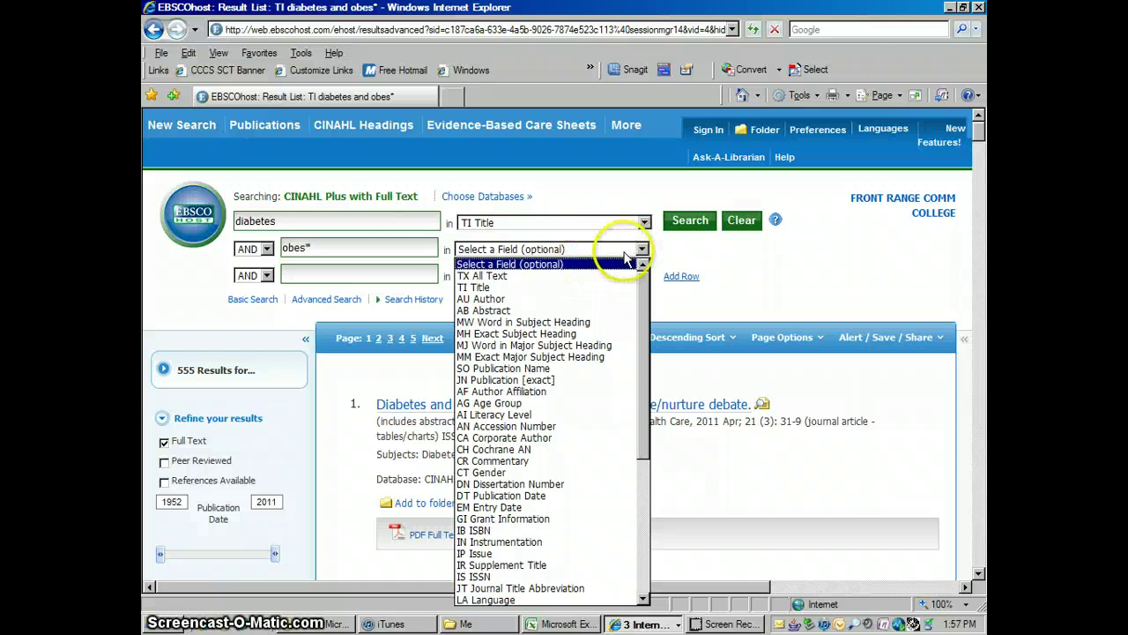
left_click(529, 287)
left_click(696, 224)
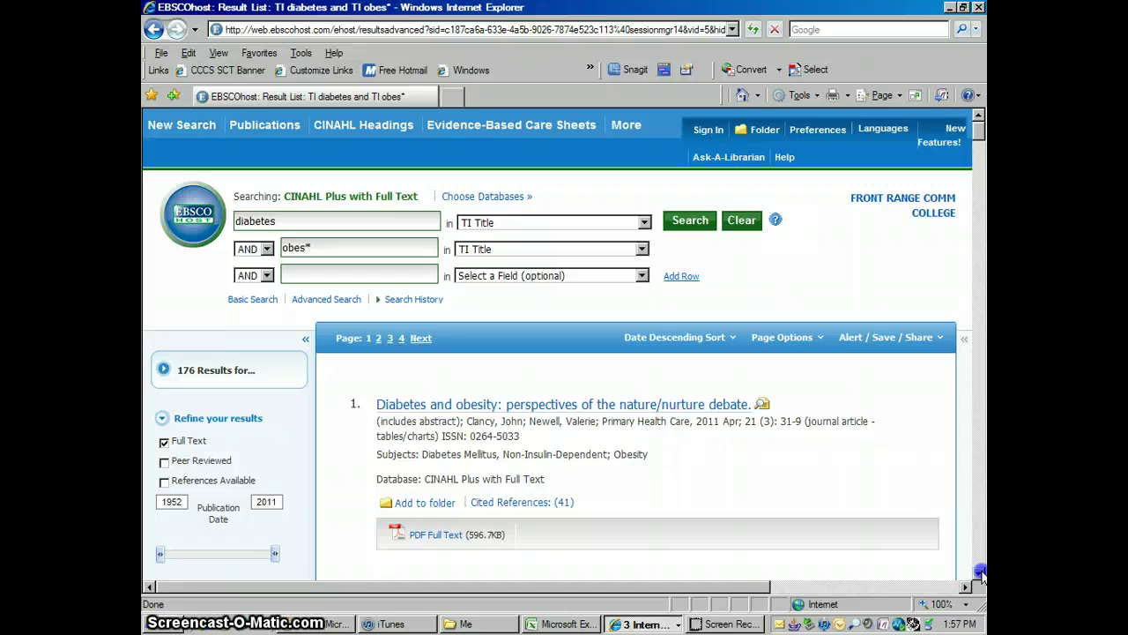
Refine the diabetes and obes* results to Peer Reviewed articles and update the result list
left_click(980, 573)
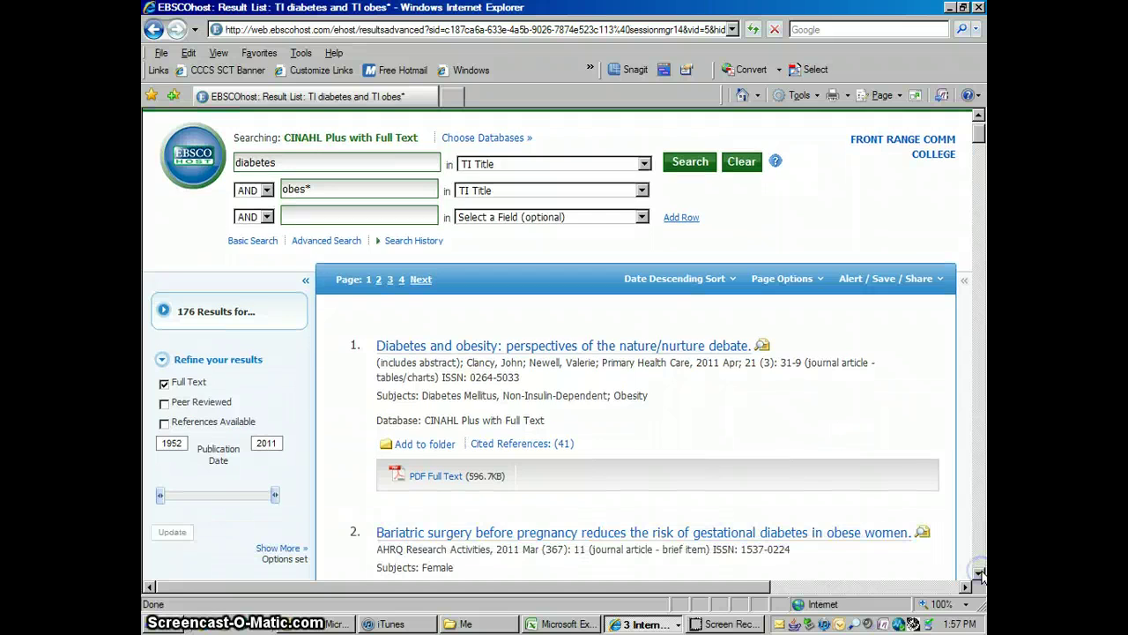
left_click(979, 117)
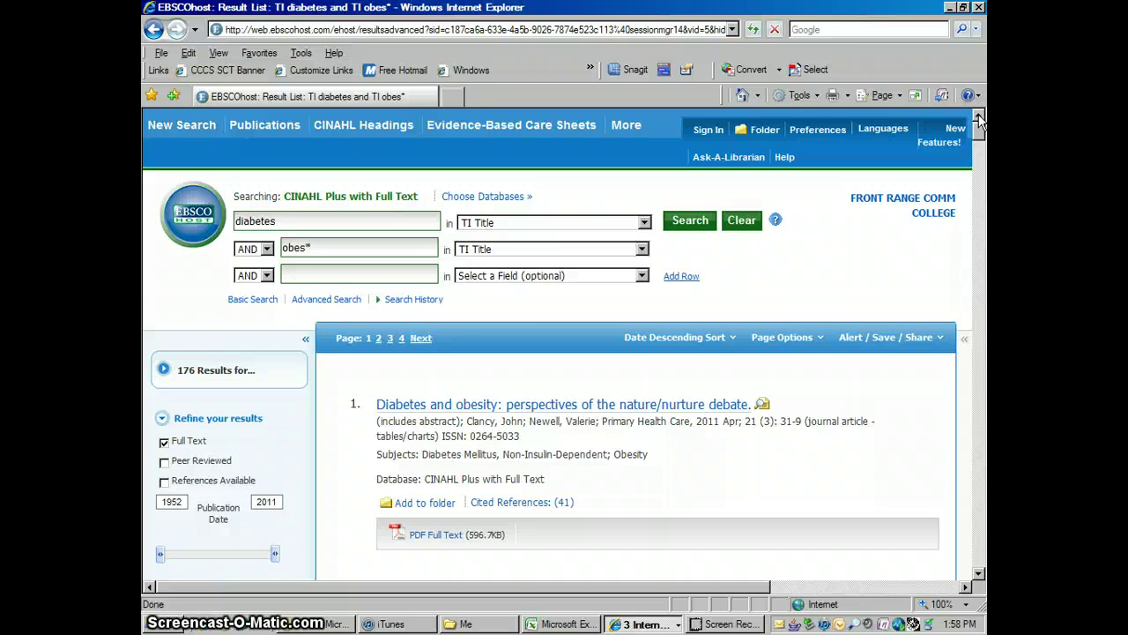
left_click(979, 573)
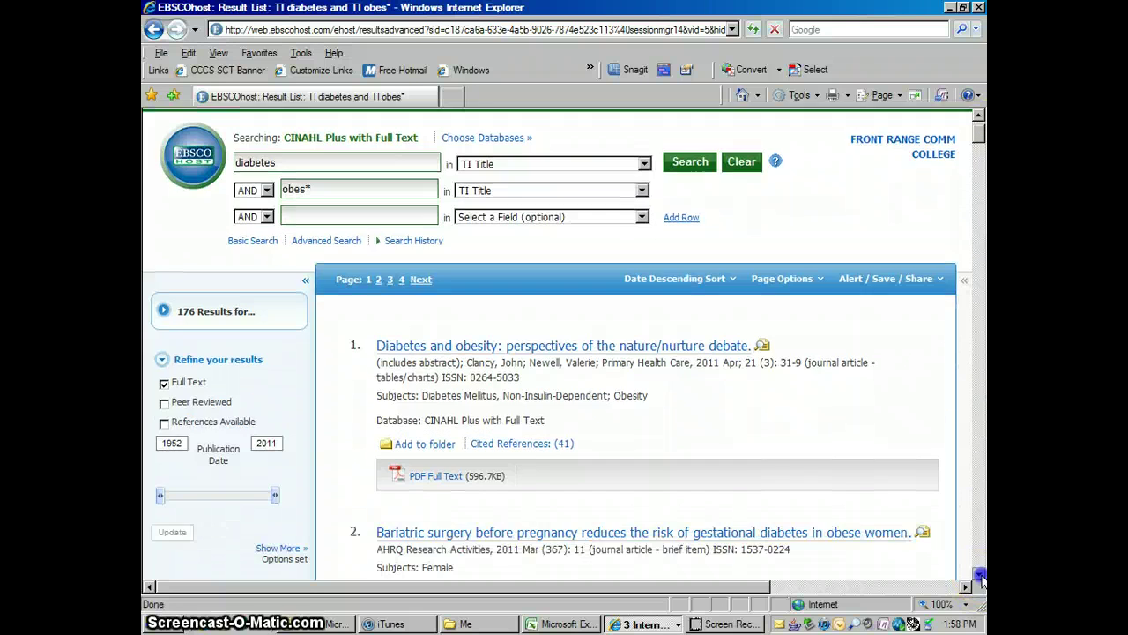
left_click(979, 574)
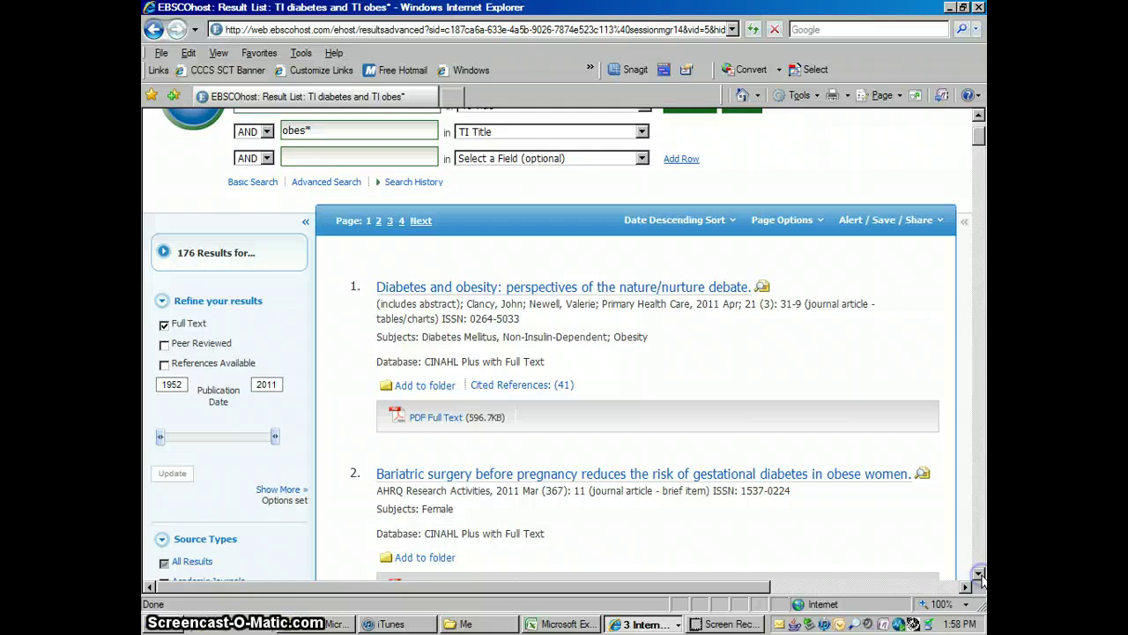
left_click(979, 574)
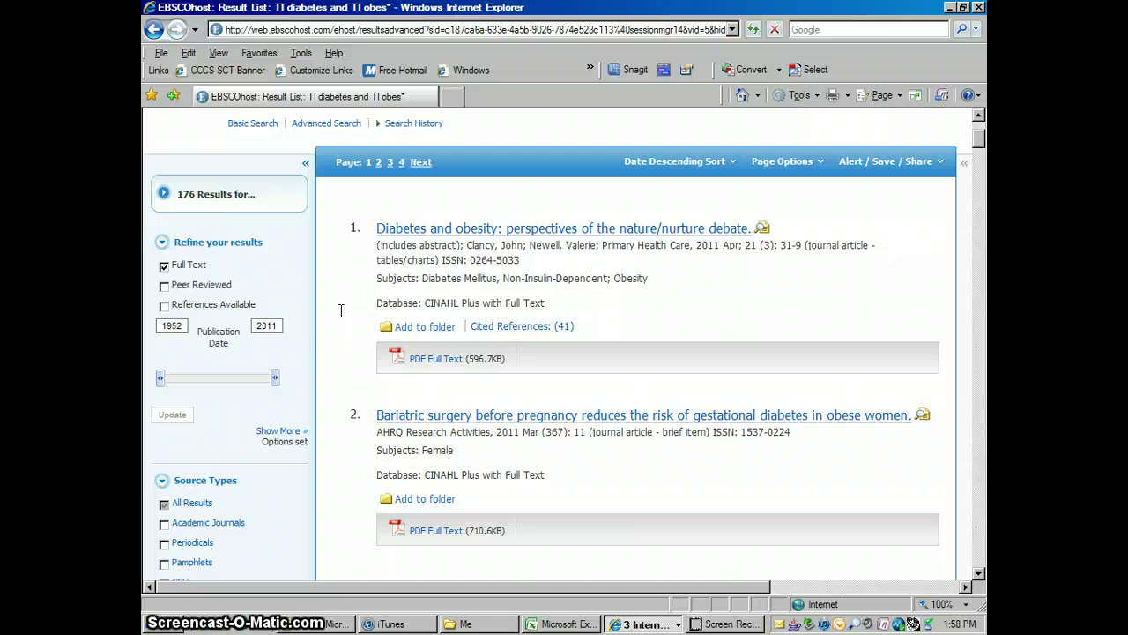
left_click(164, 288)
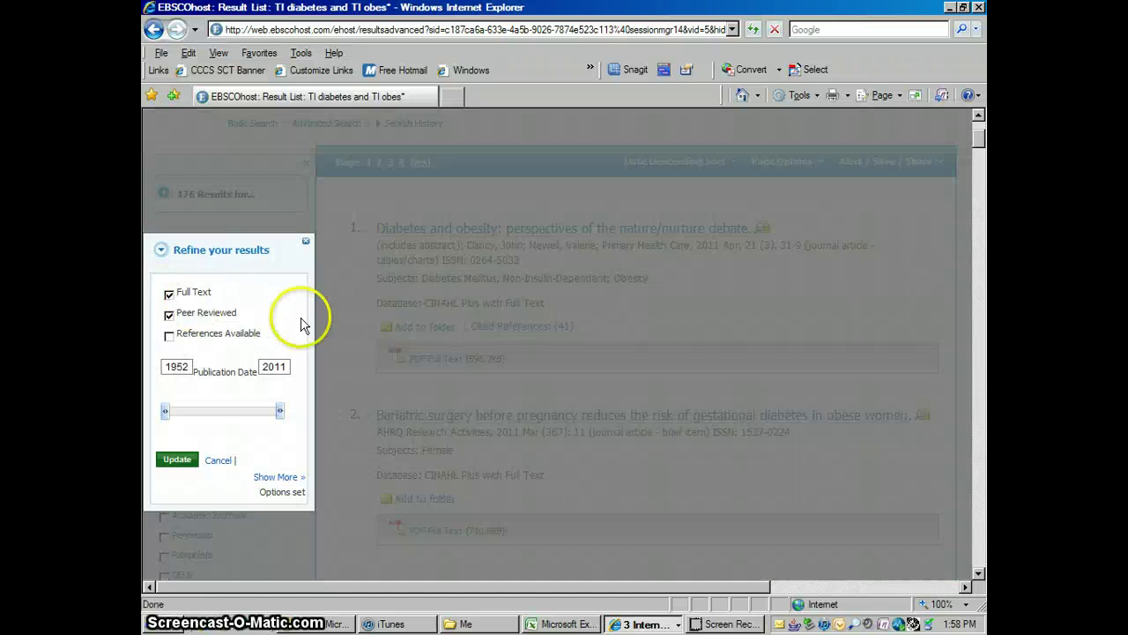
left_click(176, 459)
left_click(400, 437)
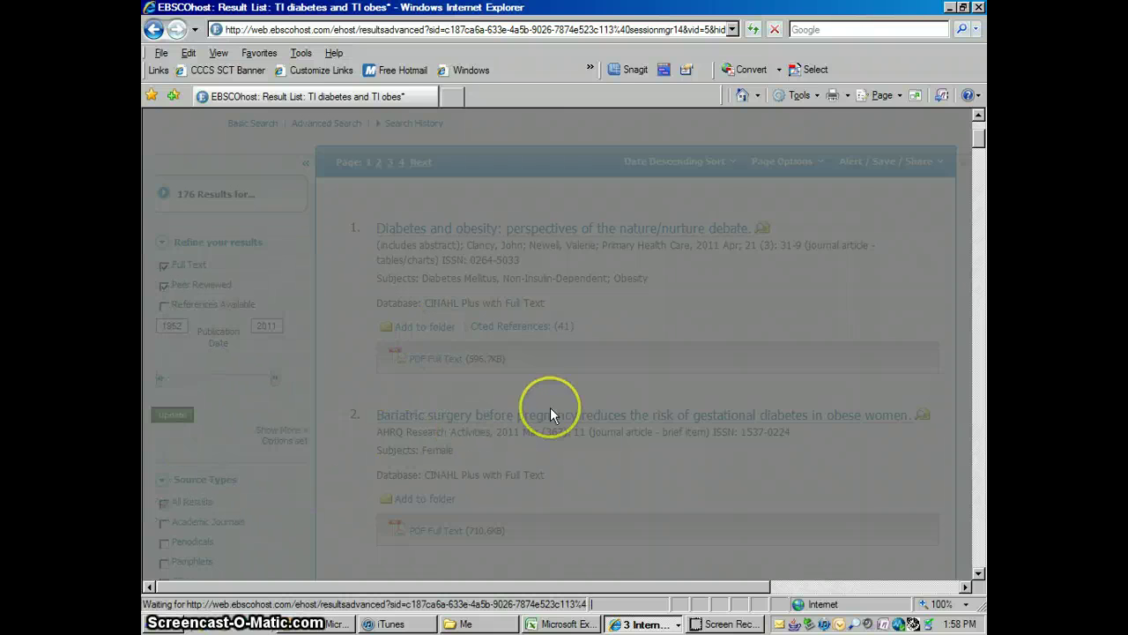
left_click(708, 377)
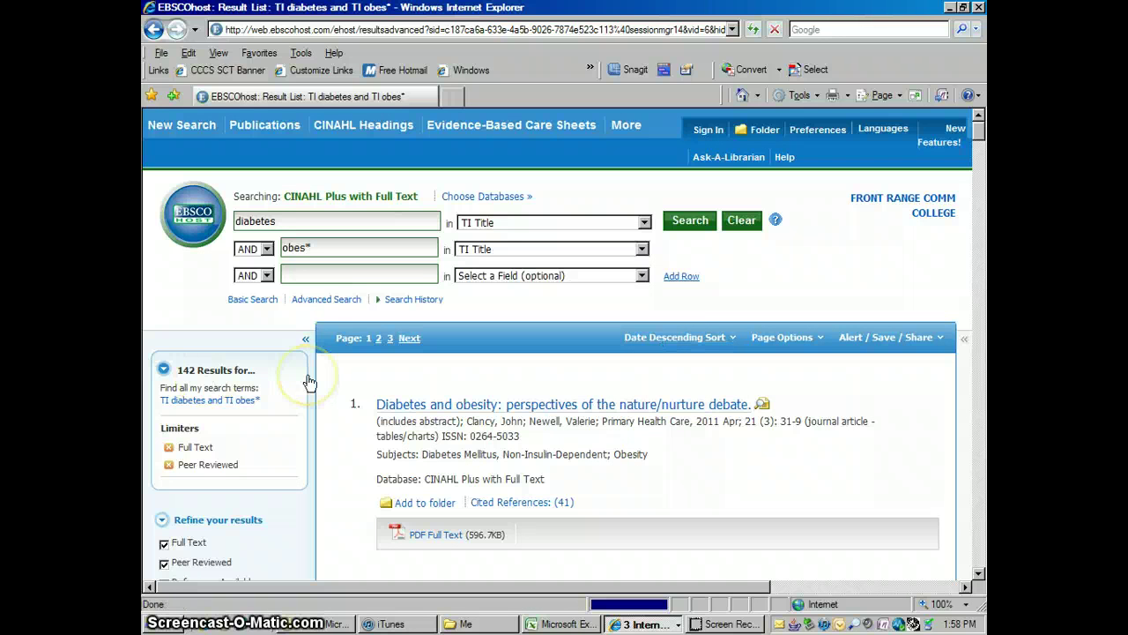
Open the detailed record of "Diabetes and obesity: perspectives of the nature/nurture debate" and review its subjects and abstract
left_click(978, 574)
left_click(978, 575)
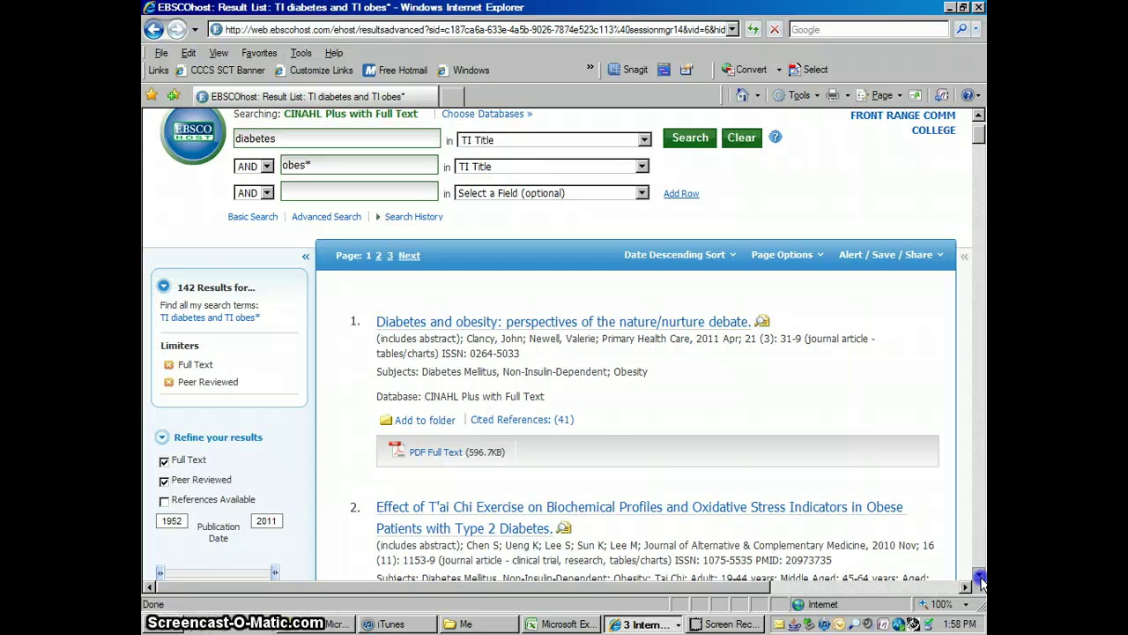
left_click(979, 575)
left_click(979, 575)
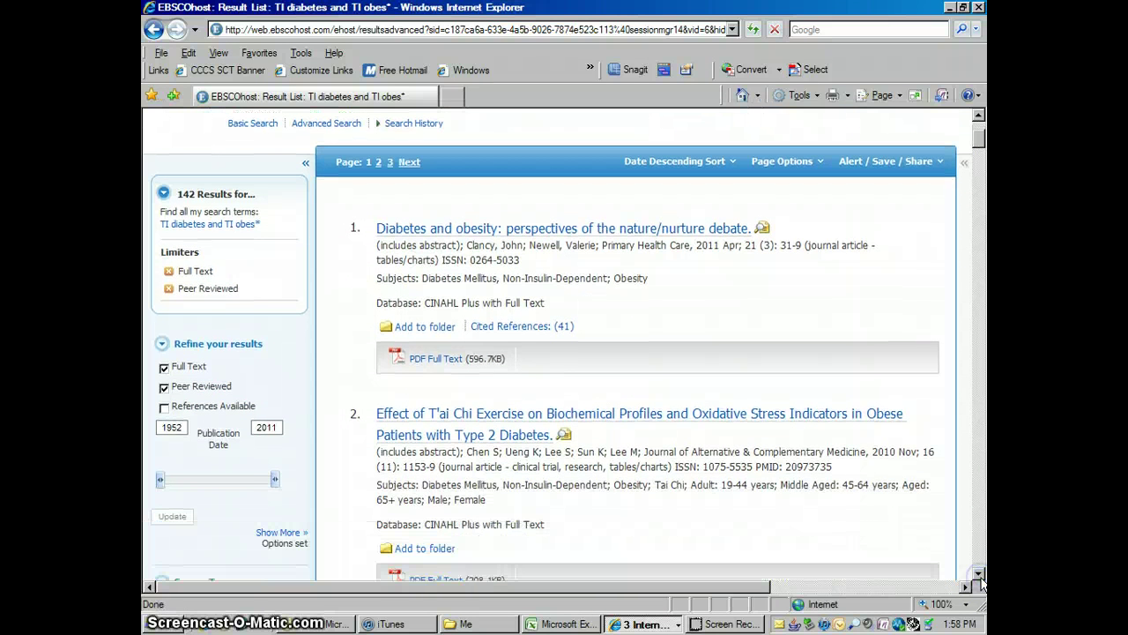
left_click(459, 229)
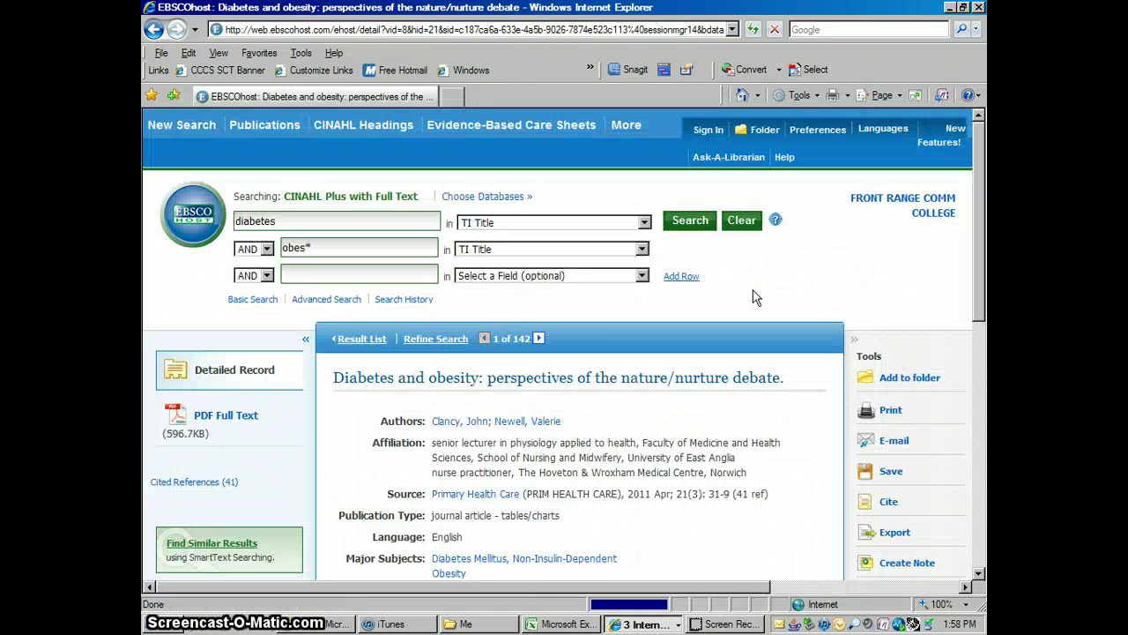
left_click(979, 574)
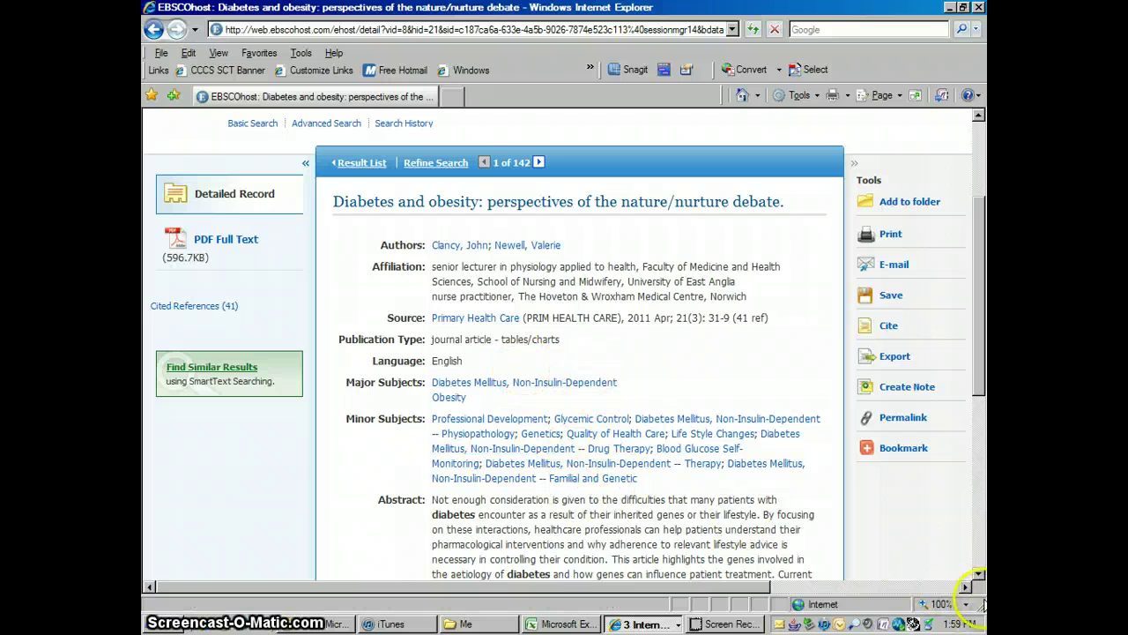
left_click(978, 574)
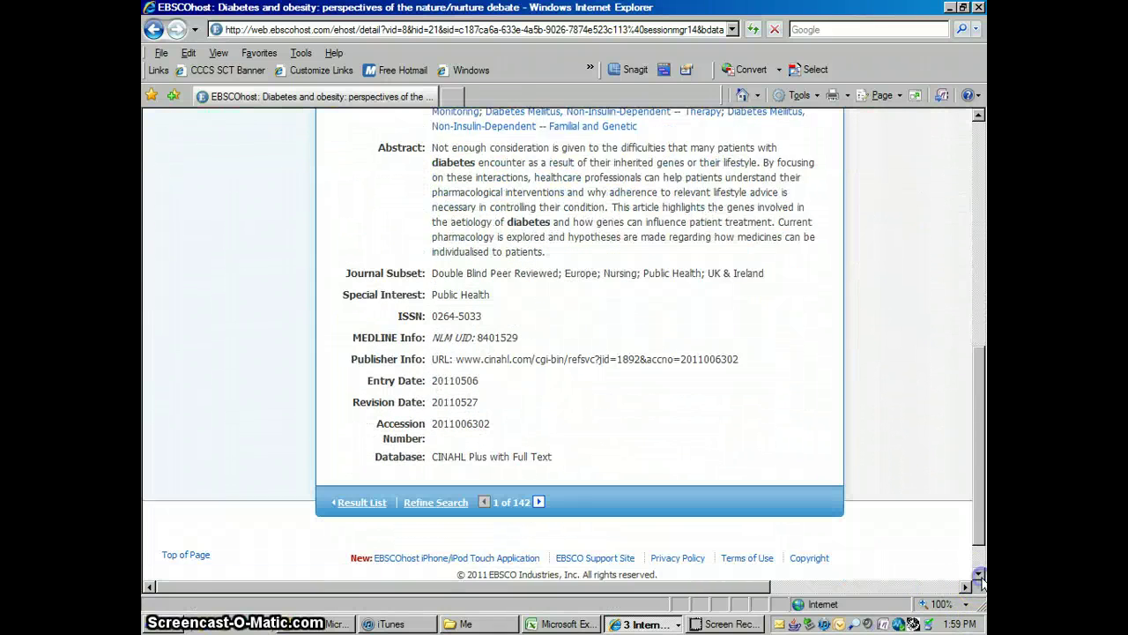
left_click(981, 136)
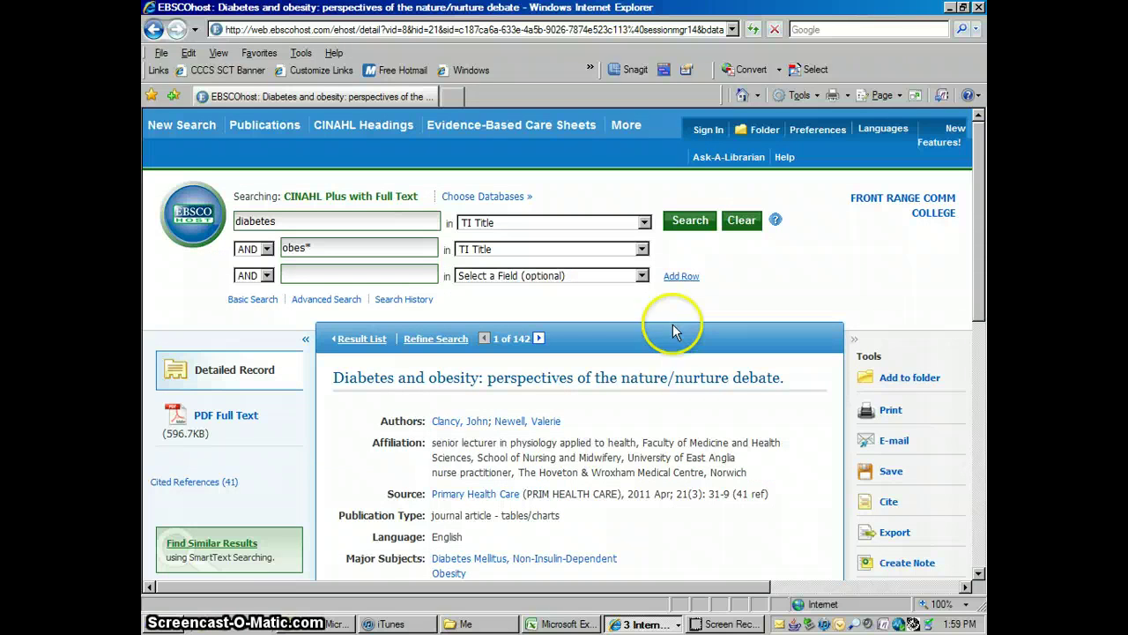
Open the article's PDF full text and view the text column on page 2 at 125% zoom
left_click(228, 422)
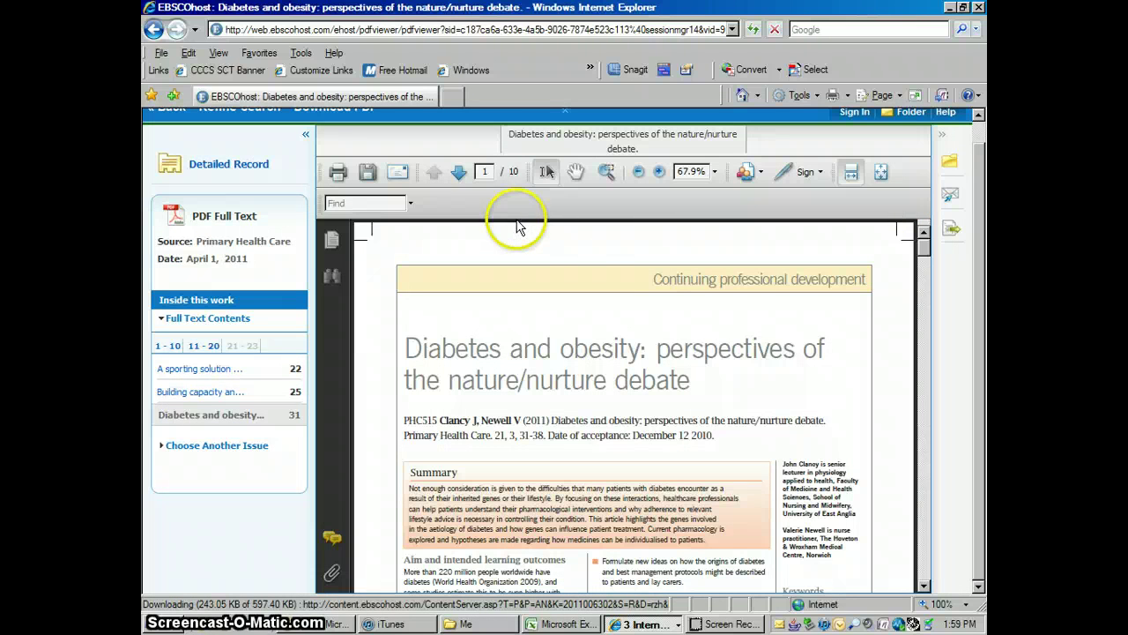
left_click(459, 176)
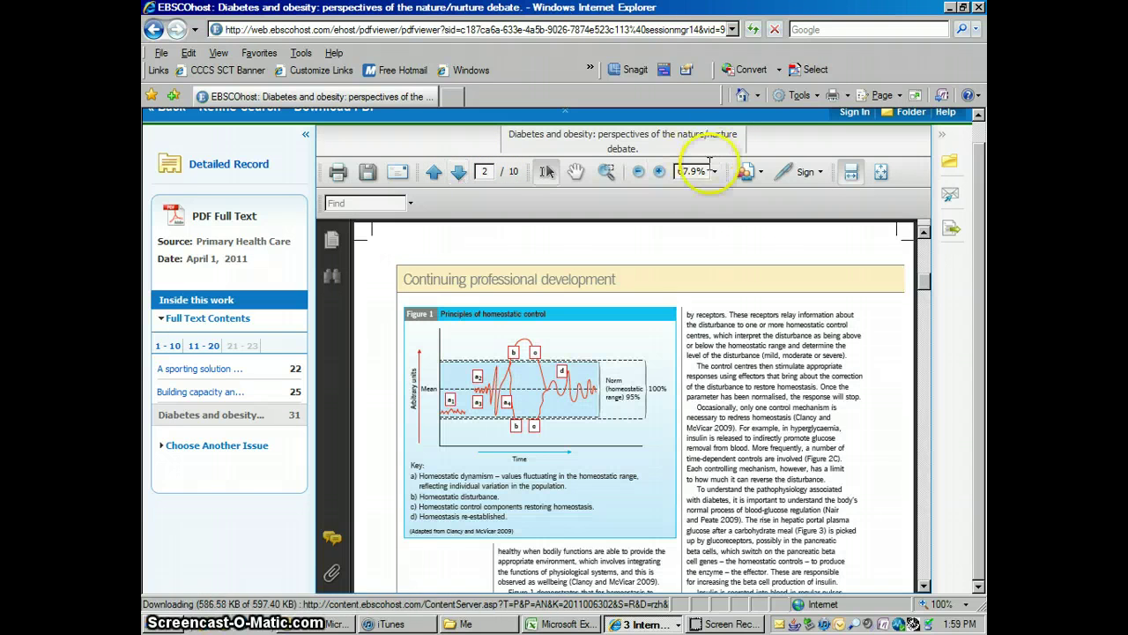
left_click(660, 173)
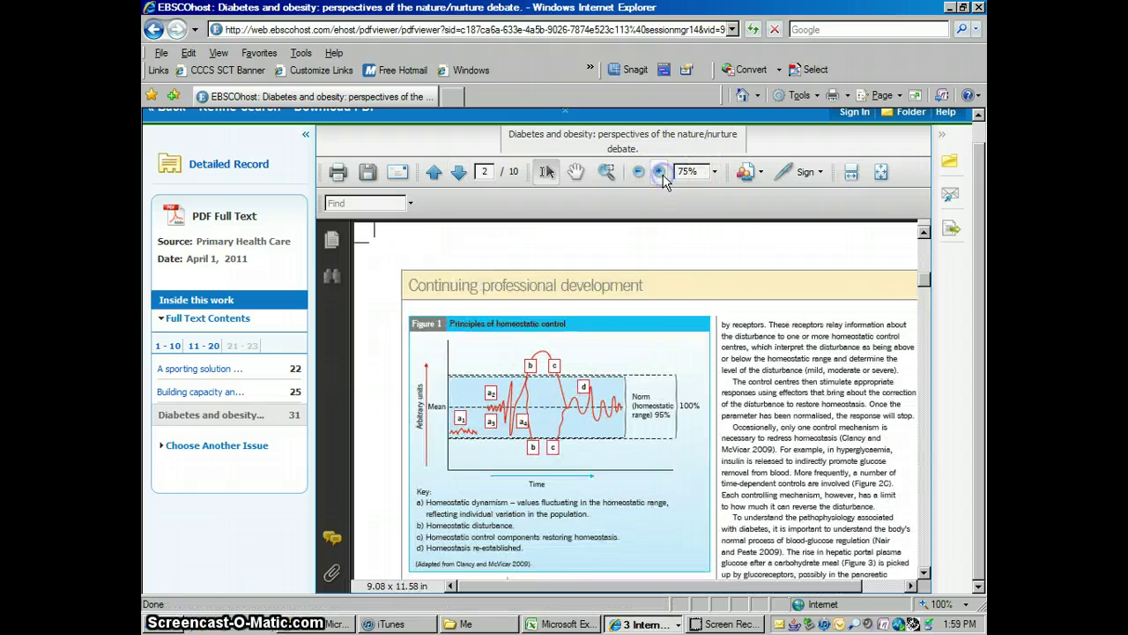
left_click(660, 172)
left_click(660, 173)
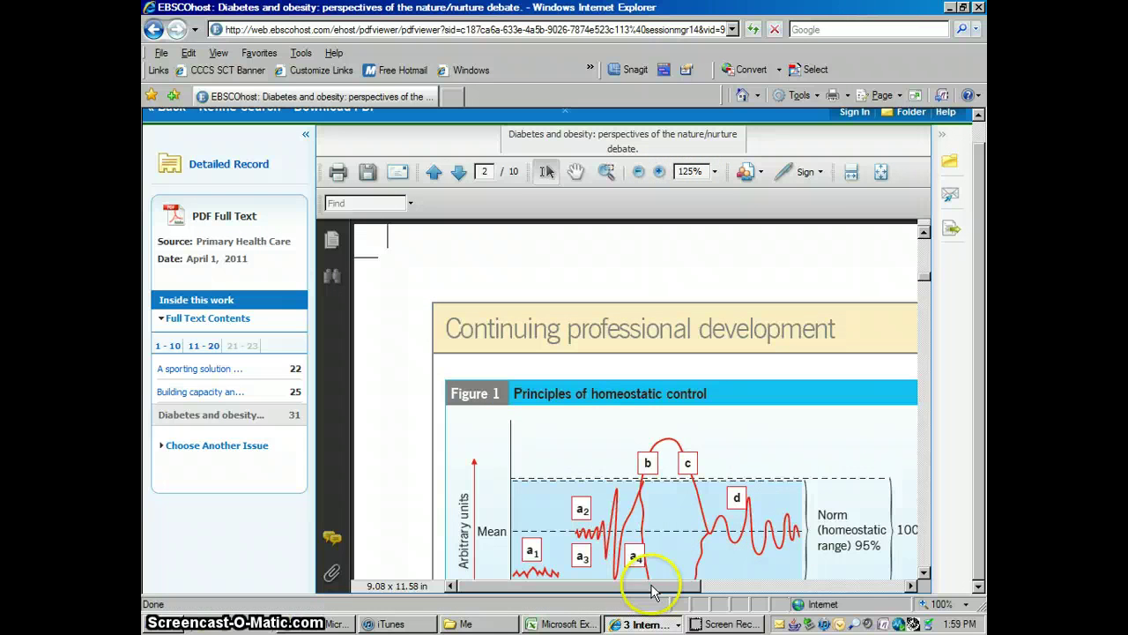
left_click_drag(648, 588, 839, 597)
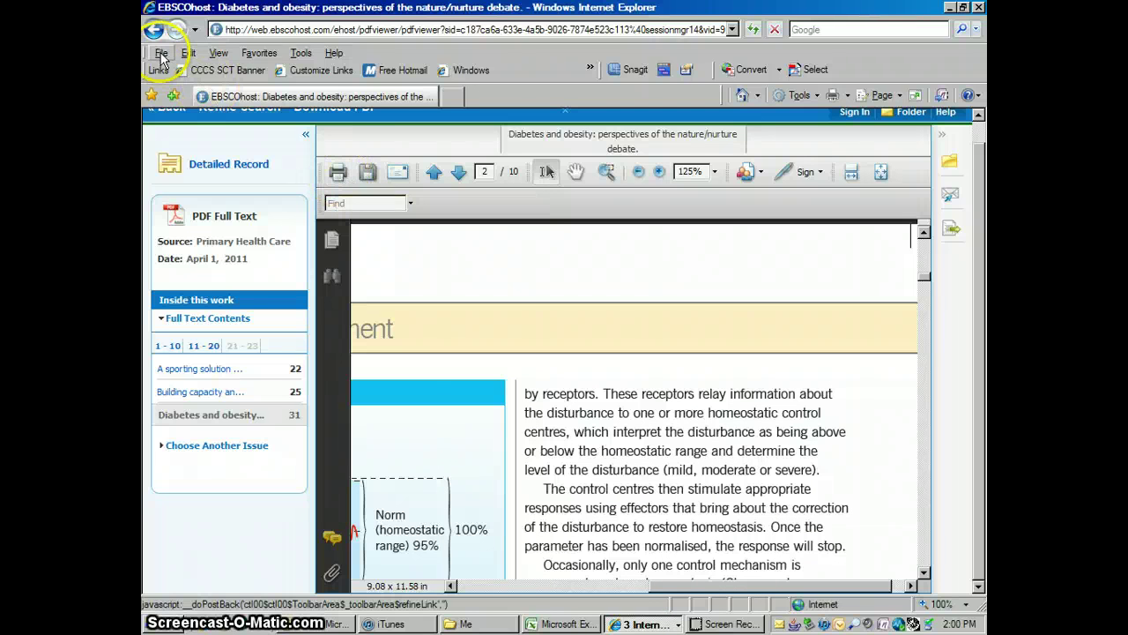
Check the print and save-a-copy options for the article PDF, leaving both without printing or saving
left_click(337, 171)
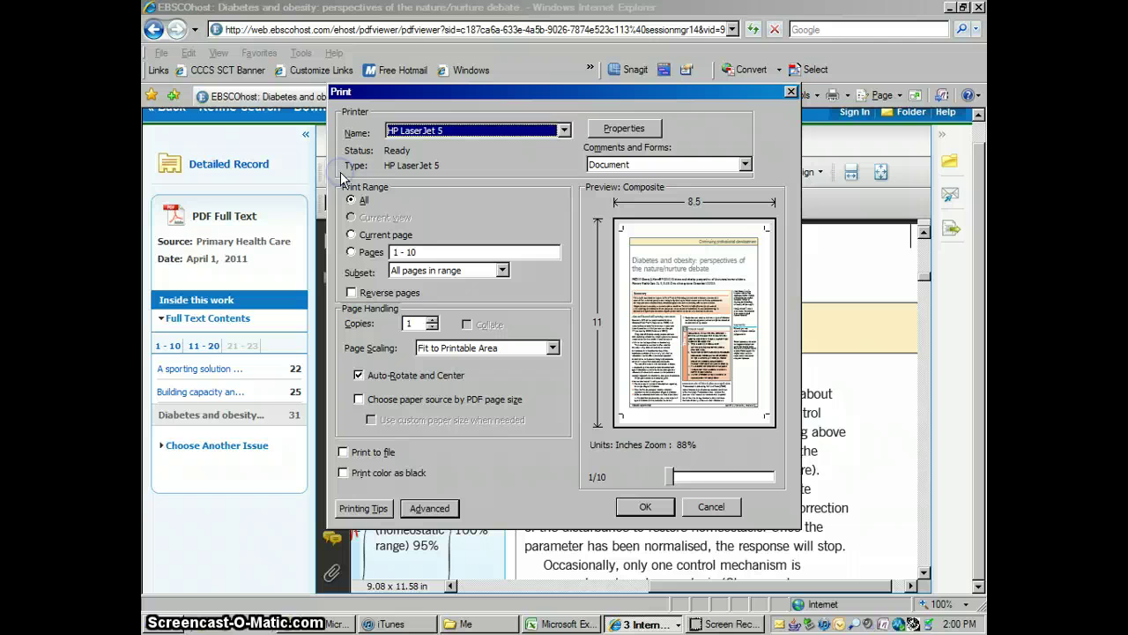
left_click(711, 506)
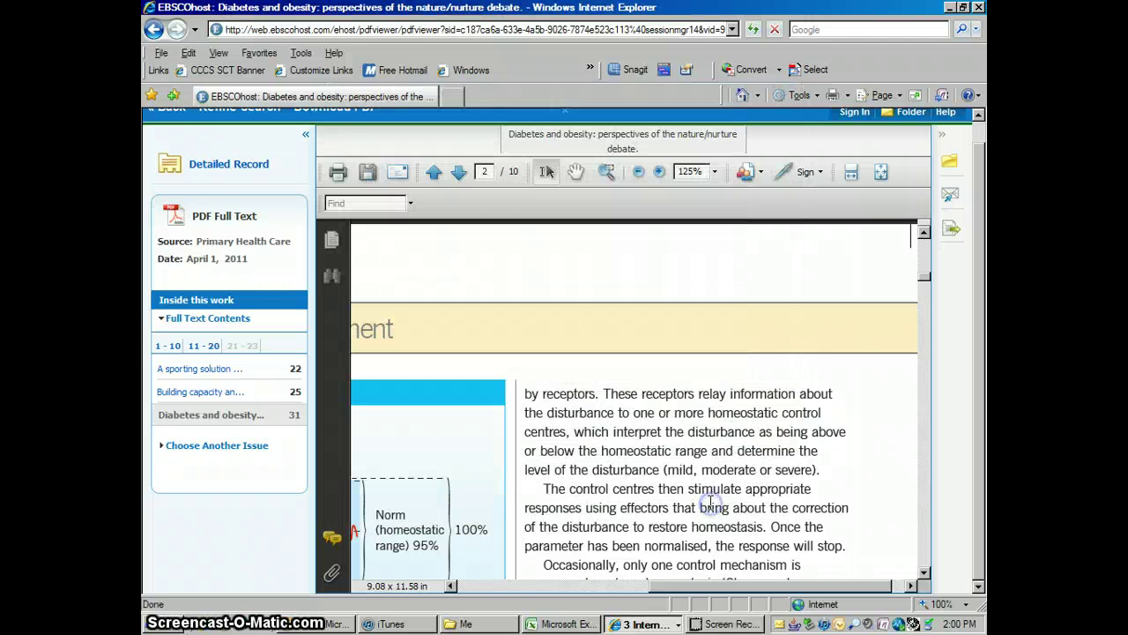
left_click(367, 172)
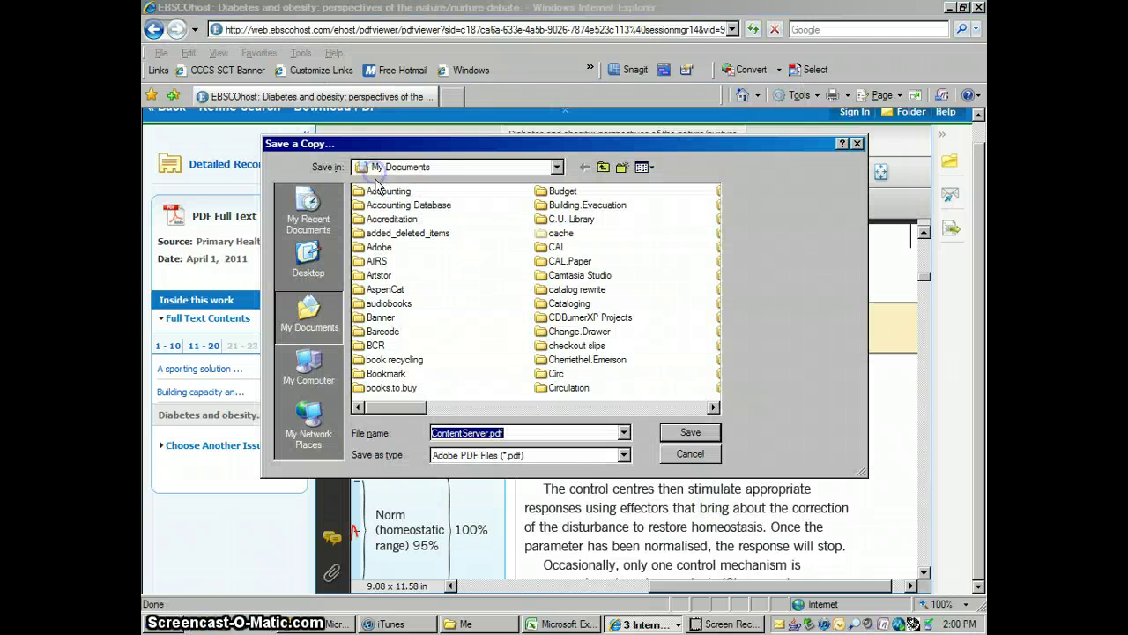
left_click(690, 454)
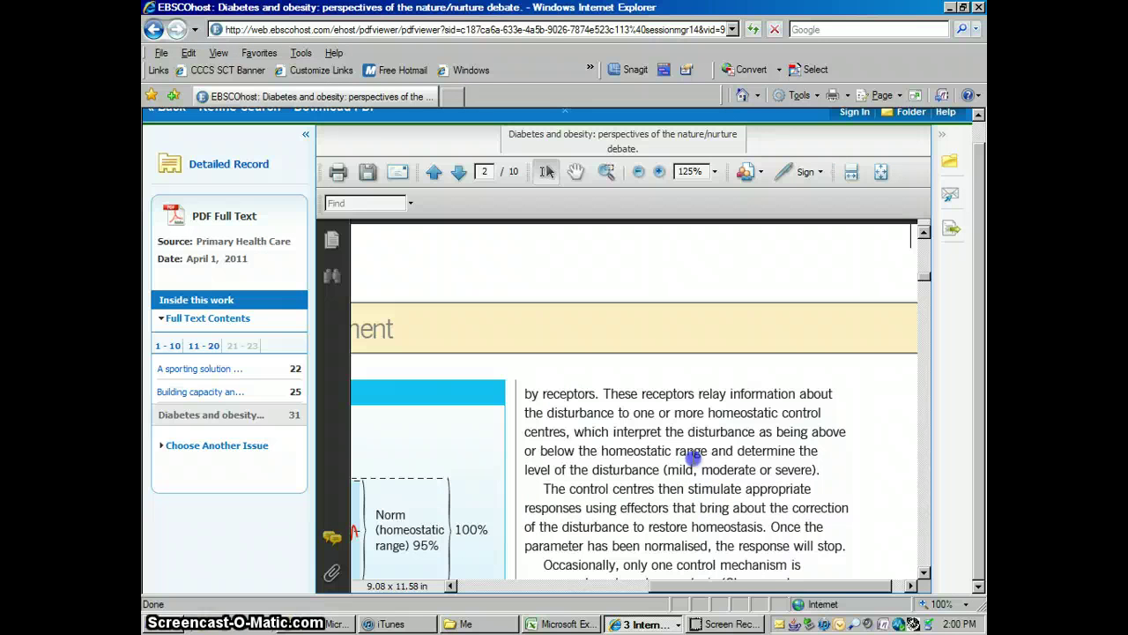
Leave the article PDF and return to the diabetes and obes* result list
left_click(979, 116)
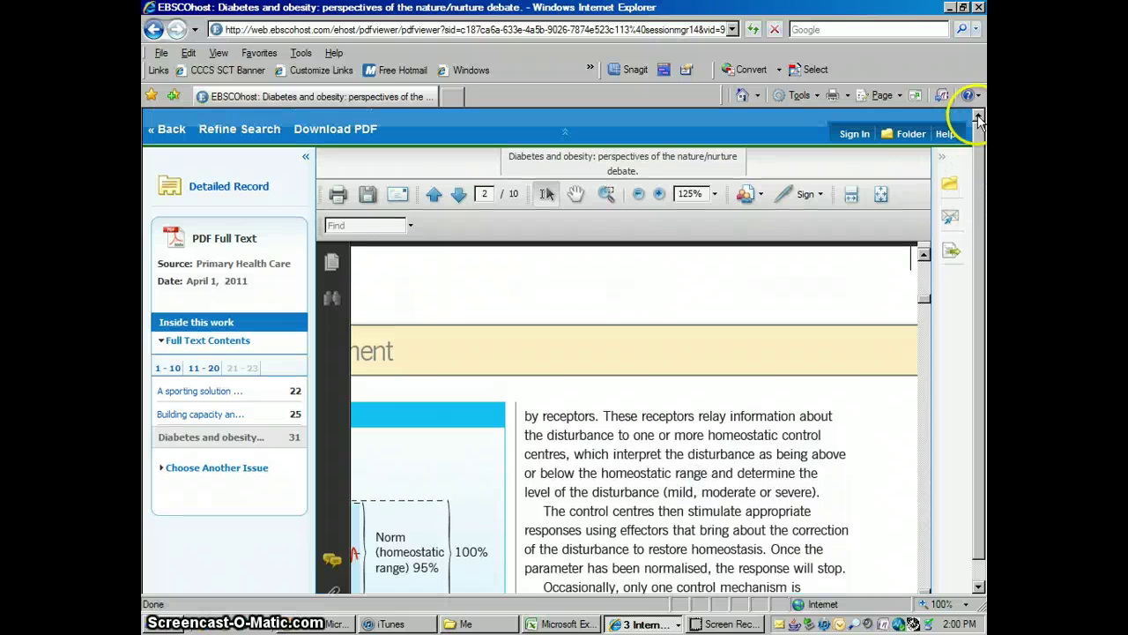
left_click(910, 141)
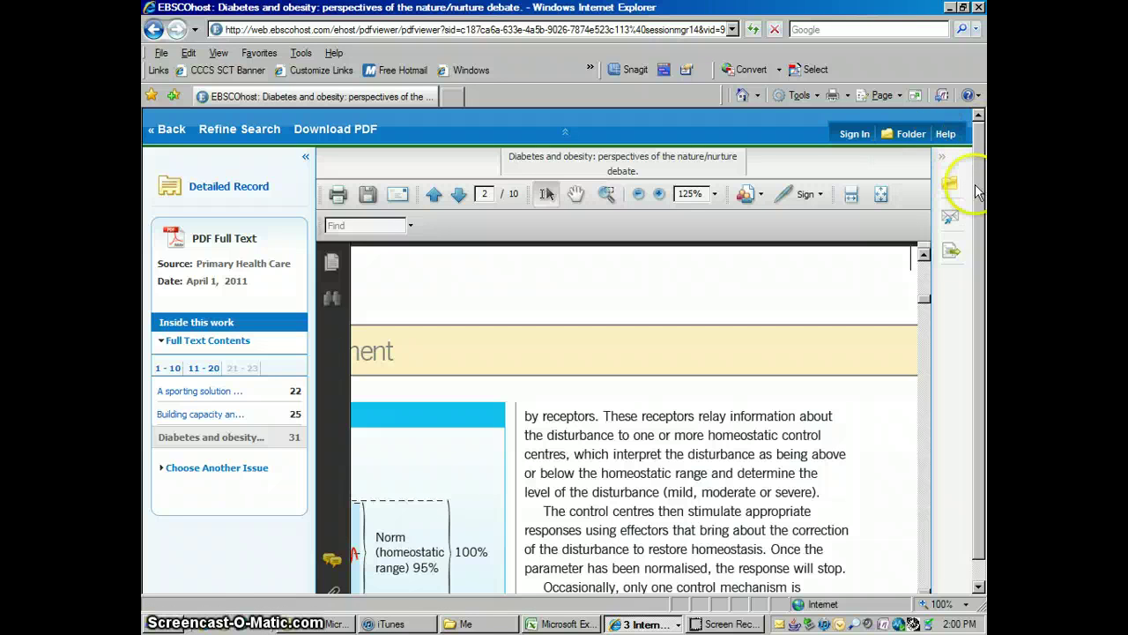
left_click(948, 220)
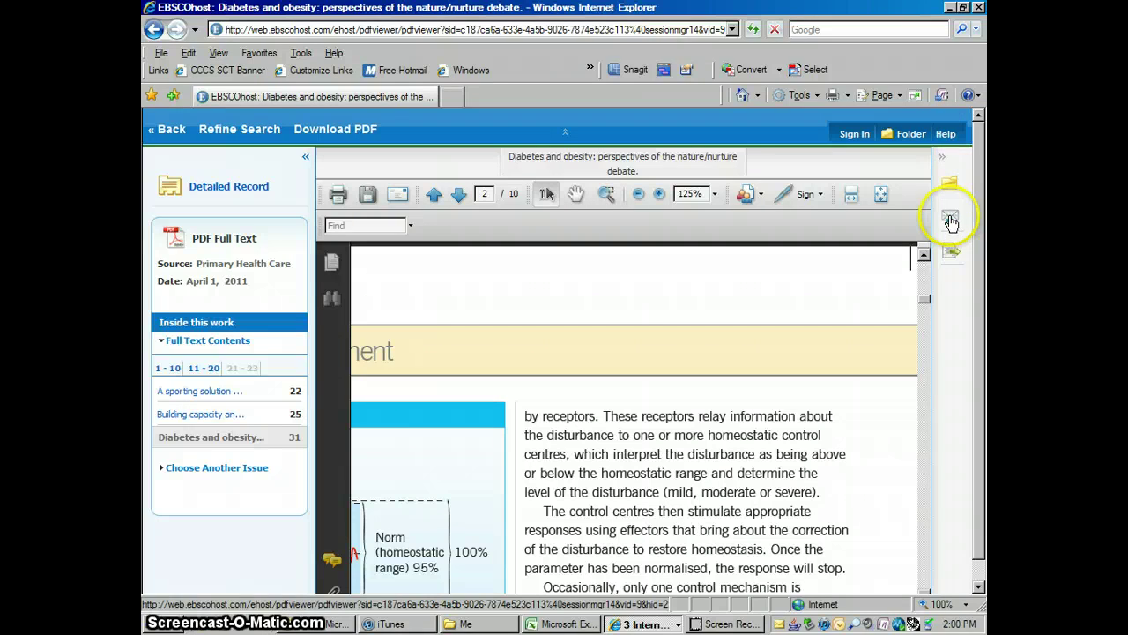
left_click(171, 134)
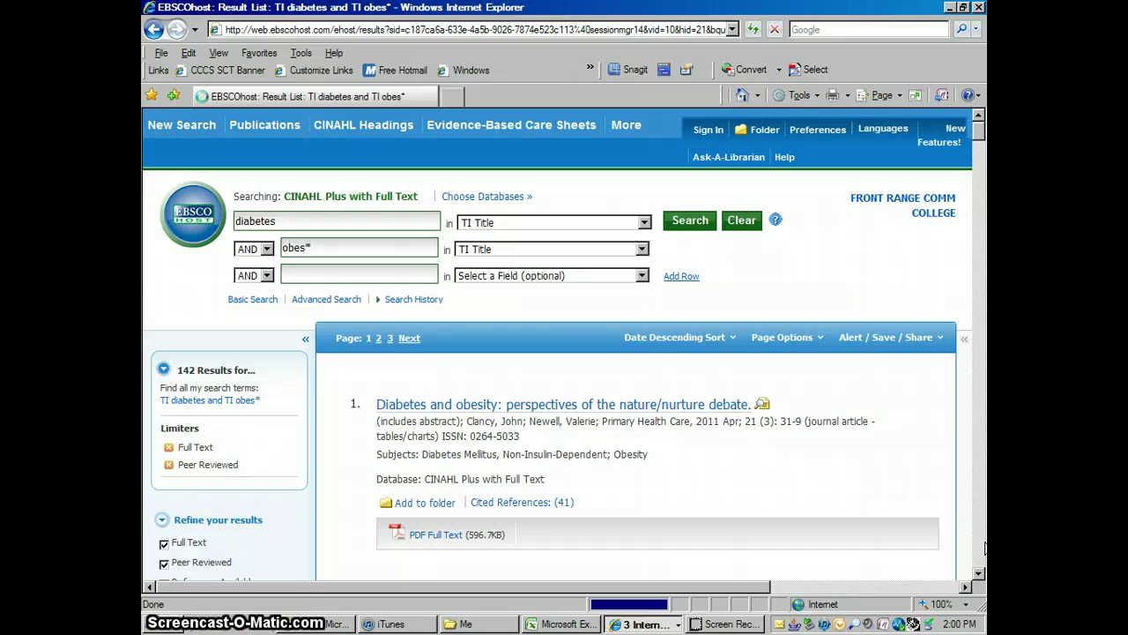
Remove the Peer Reviewed limiter from the diabetes and obes* results
left_click(979, 574)
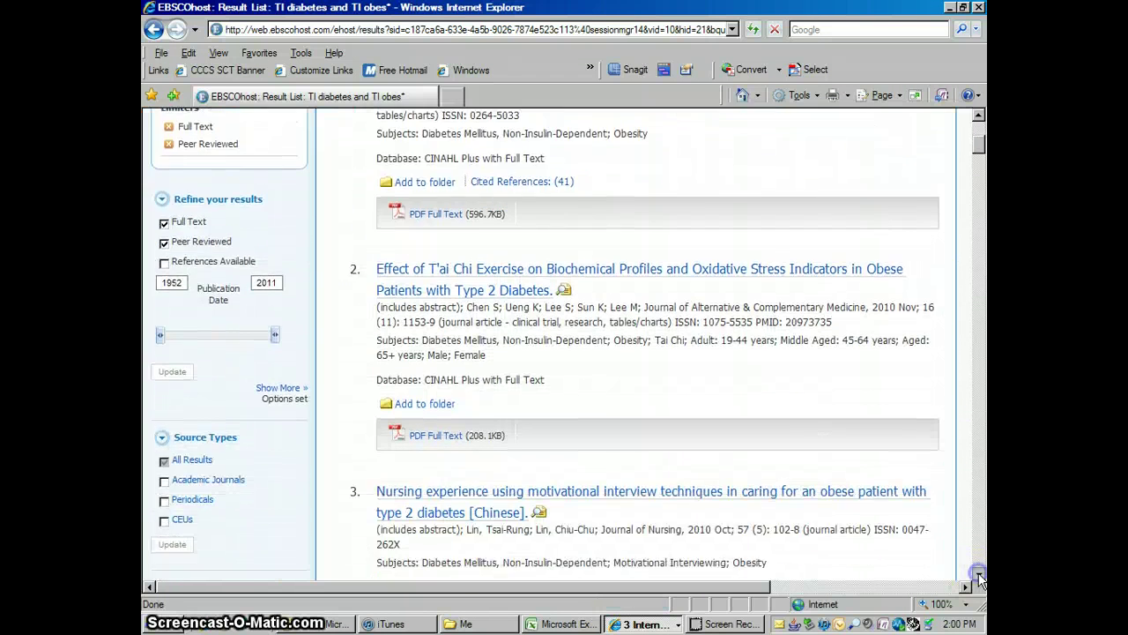
left_click(979, 131)
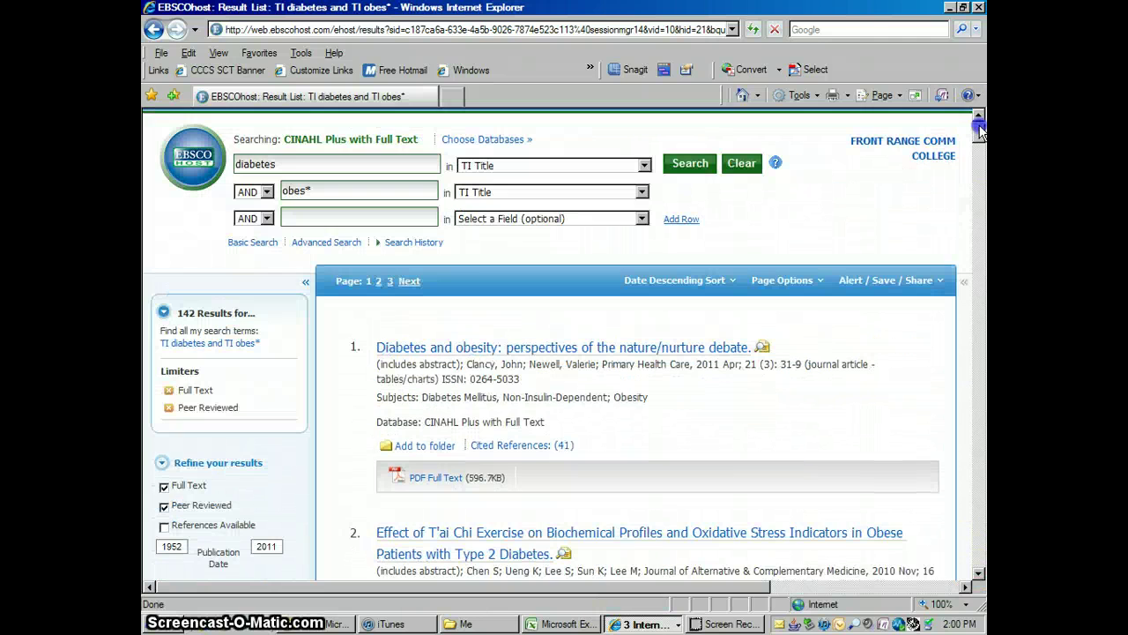
left_click(979, 574)
left_click(978, 574)
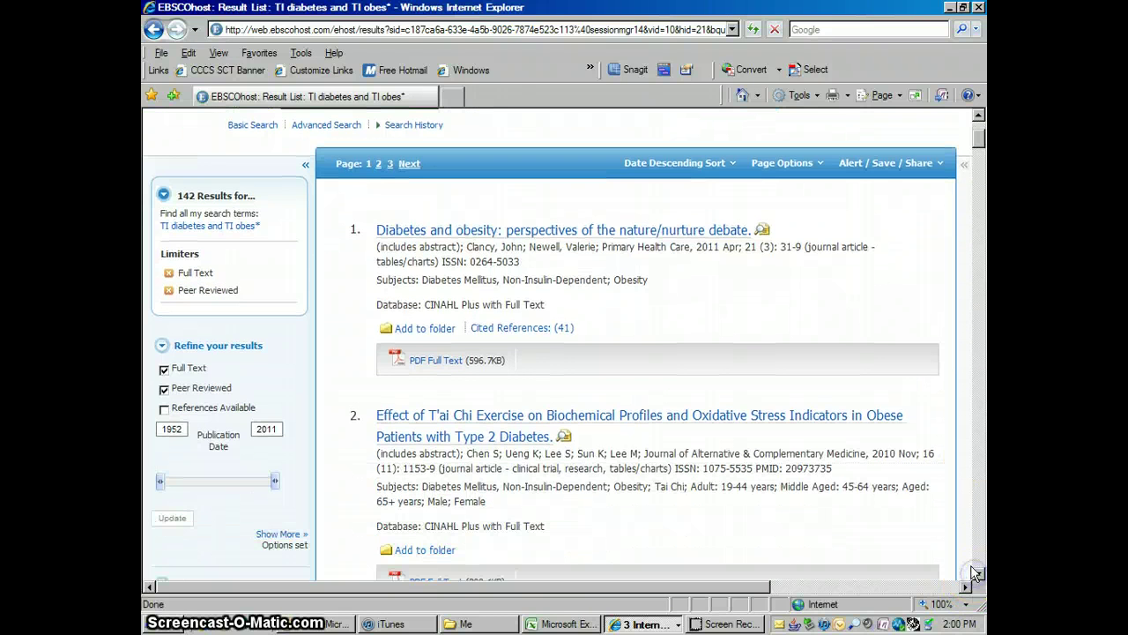
left_click(169, 290)
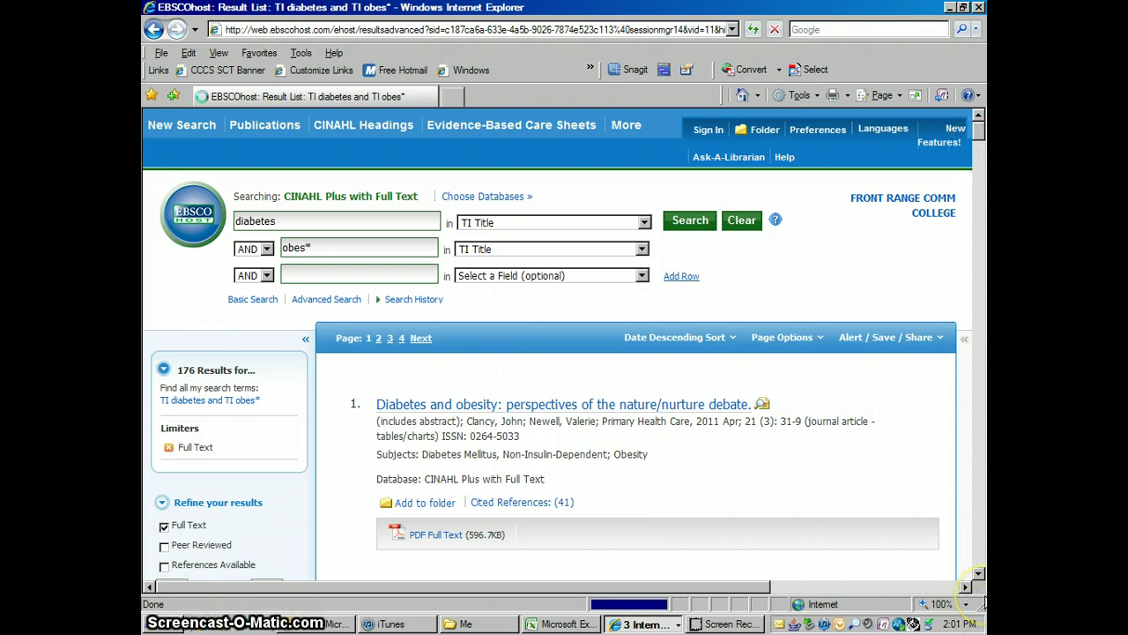
Limit the results to publication dates from 2005 to 2011, update the list, and remove that date limiter again
left_click(978, 575)
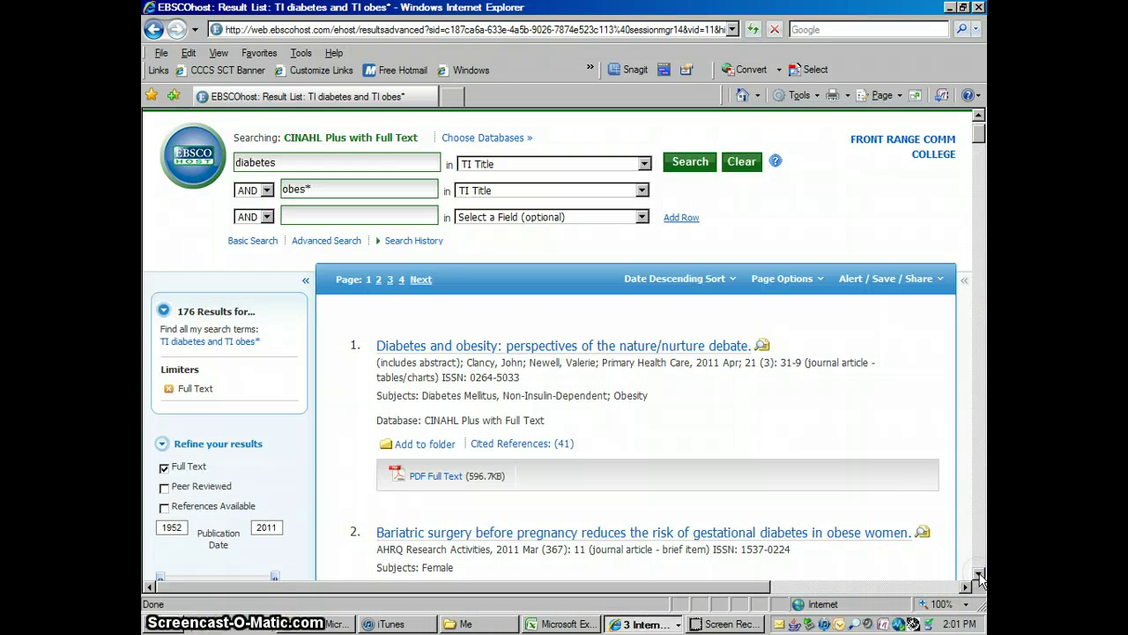
left_click(979, 575)
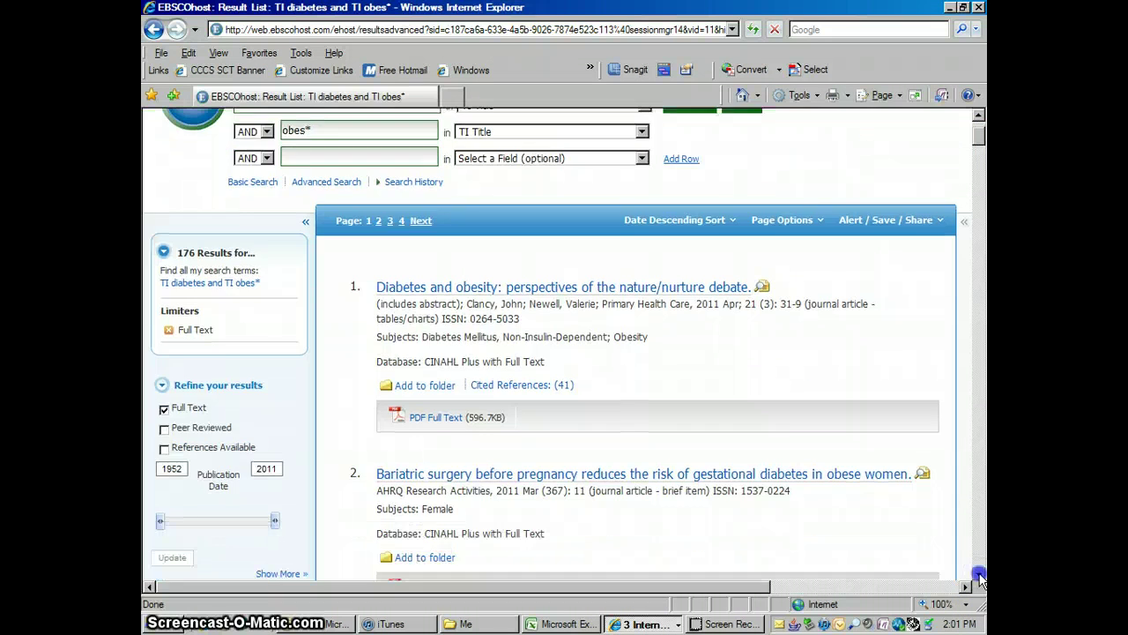
left_click(979, 574)
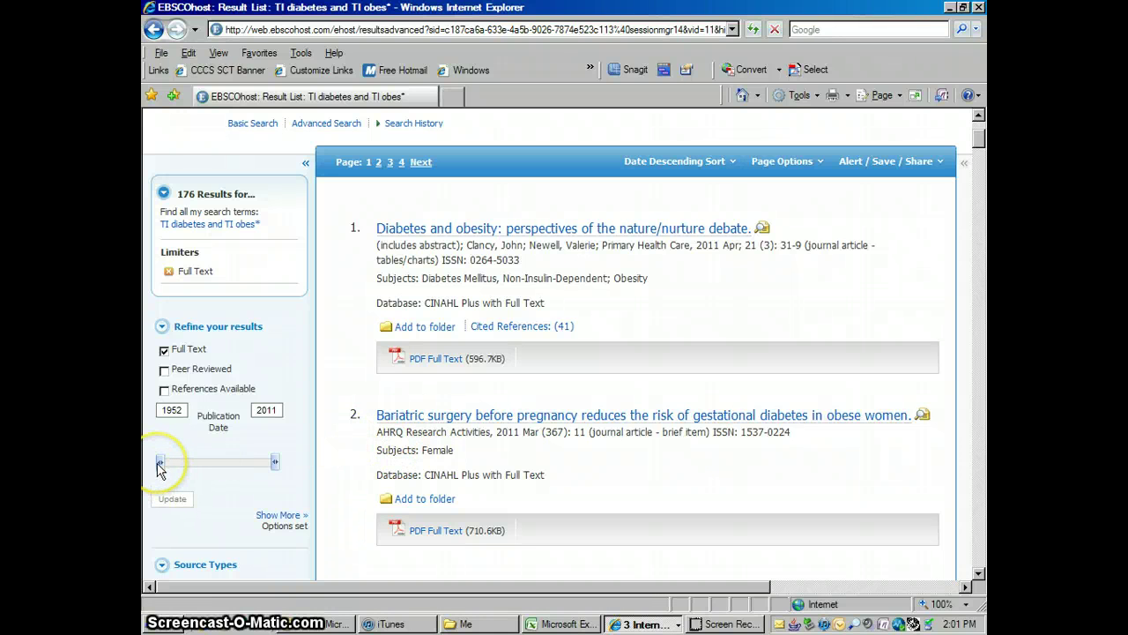
left_click_drag(159, 465, 194, 467)
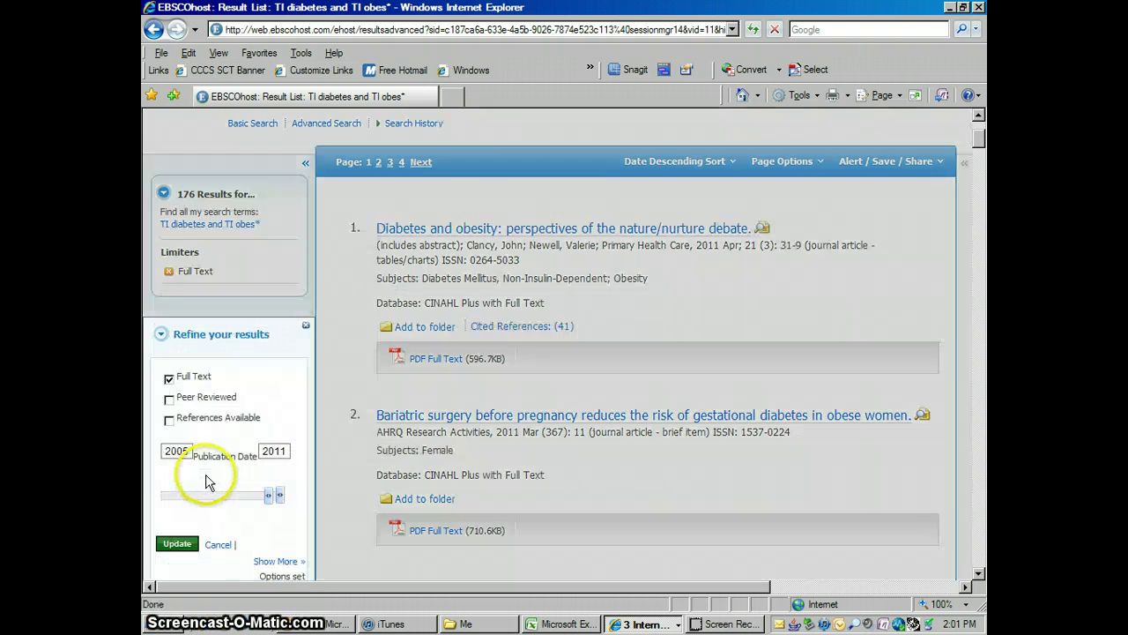
left_click(179, 541)
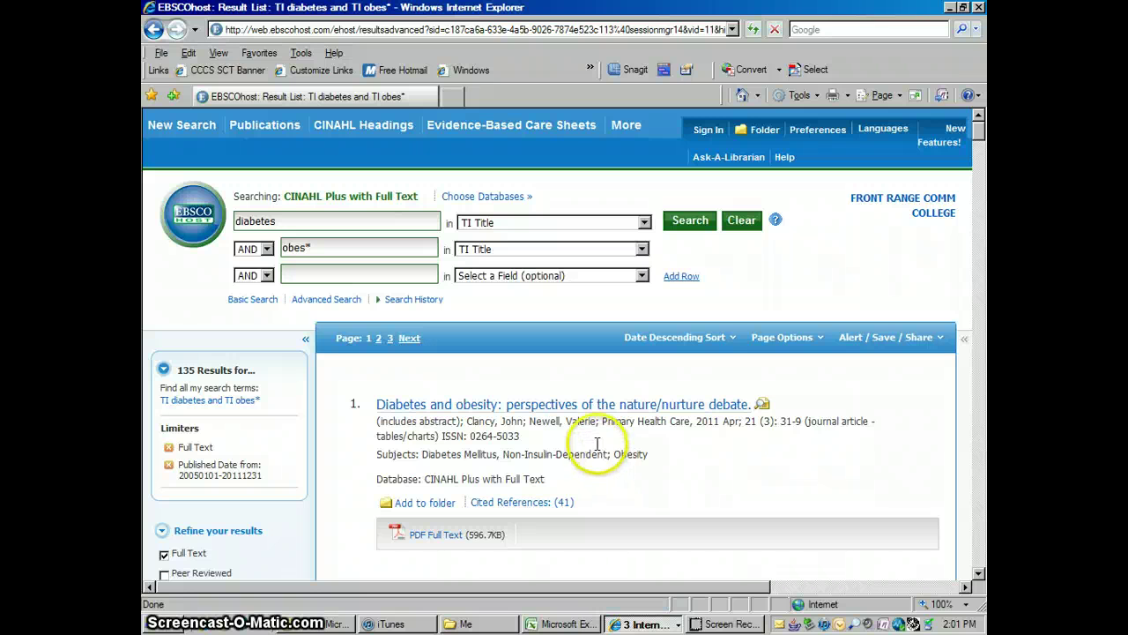
left_click(169, 467)
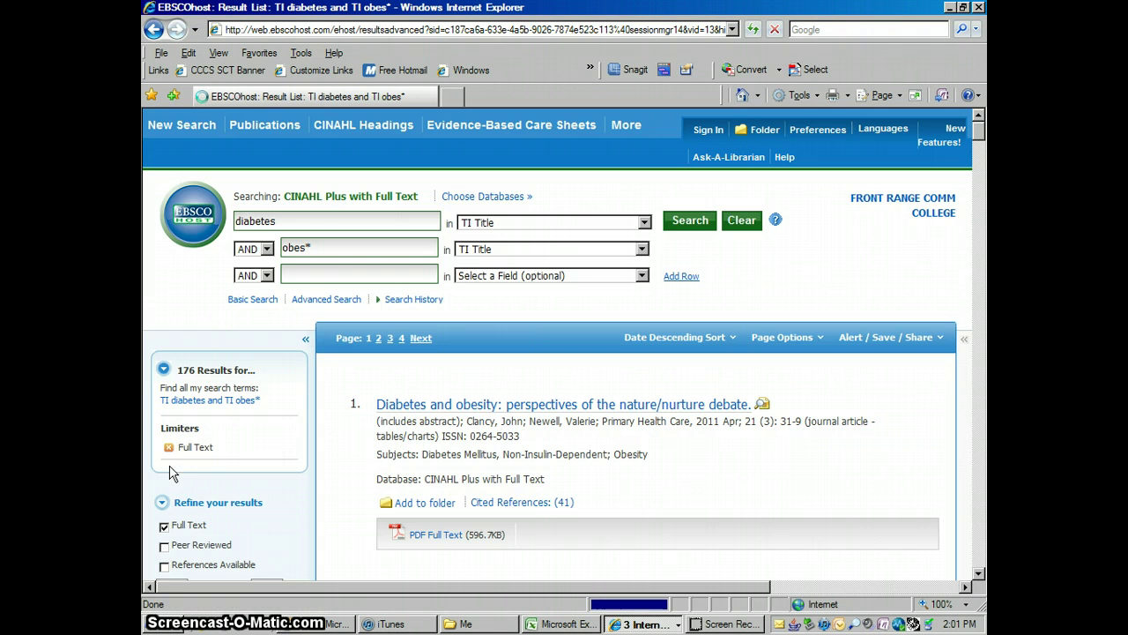
Start a new advanced search with the term "diabetes" in the TI Title field
left_click(202, 128)
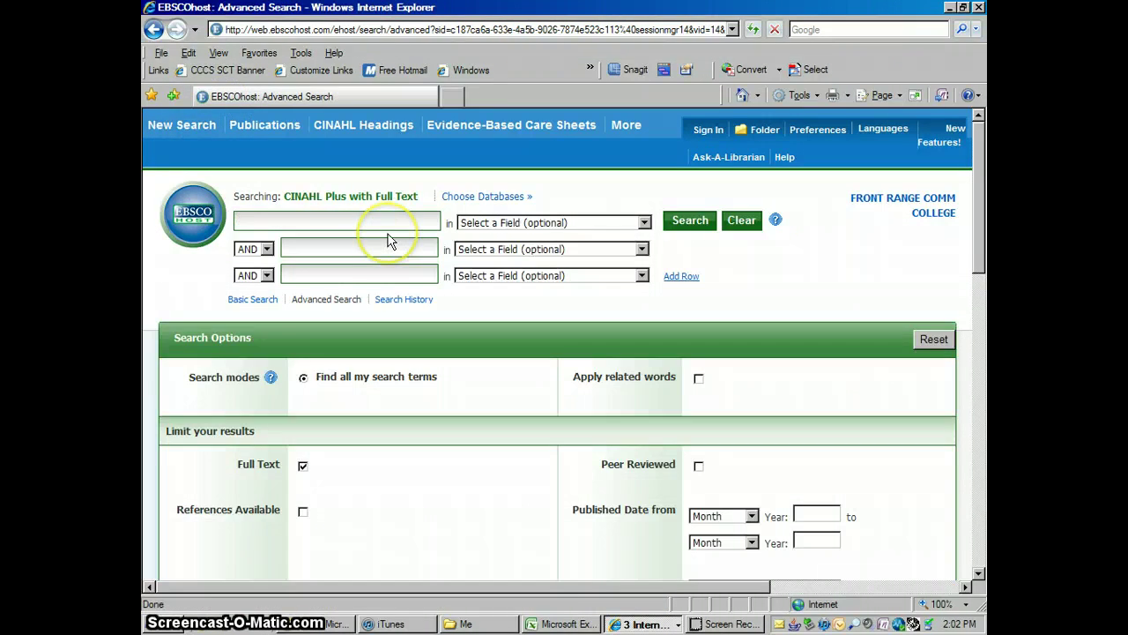
left_click(387, 231)
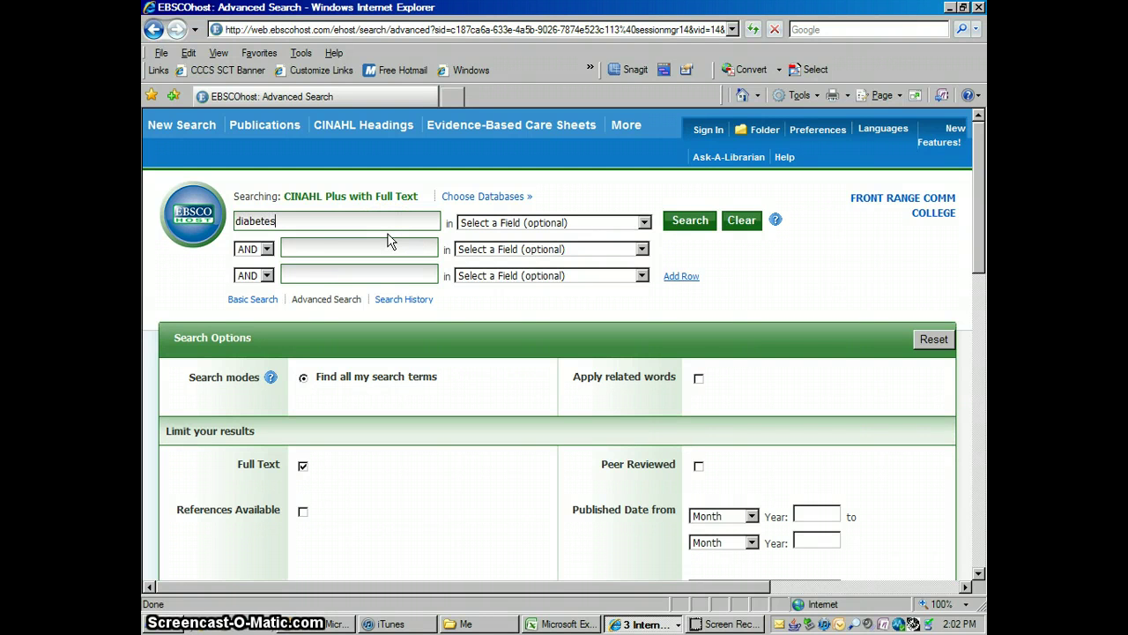
left_click(645, 223)
left_click(528, 260)
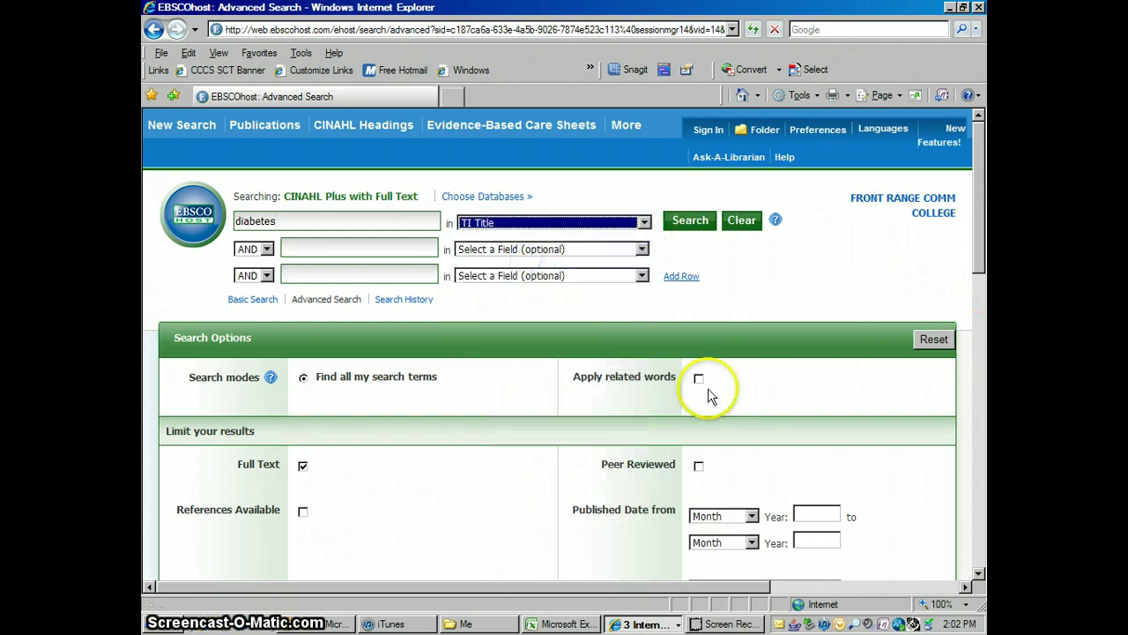
Examine the limiters offered in the advanced search options, from Full Text and Peer Reviewed down to Publication Type and Language
left_click(981, 576)
left_click(980, 575)
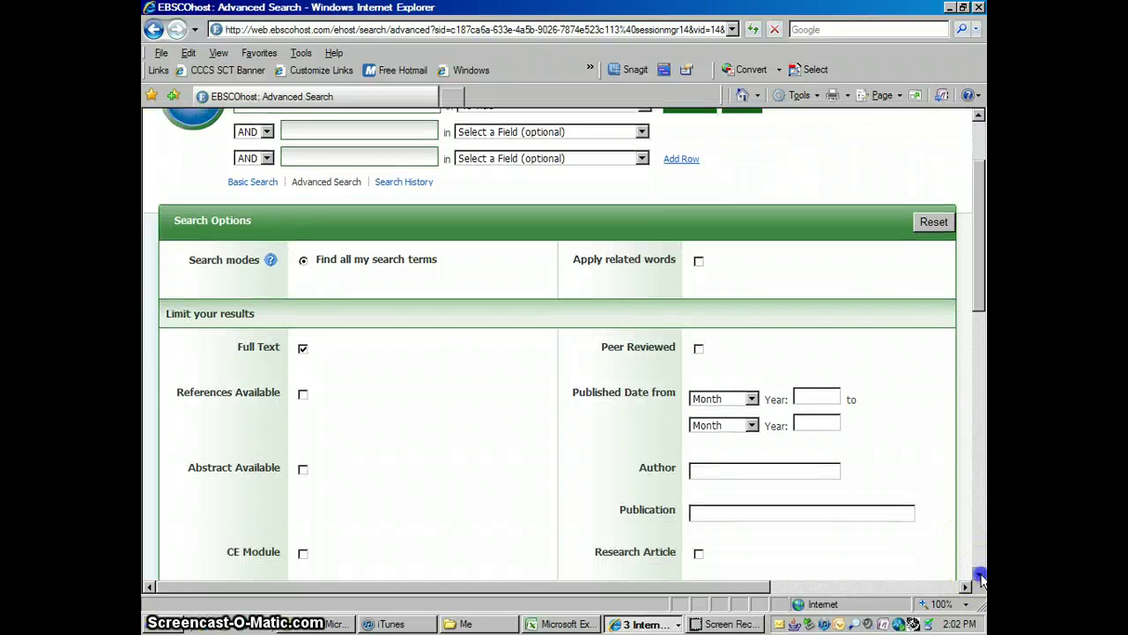
left_click(980, 575)
left_click(980, 576)
left_click(980, 576)
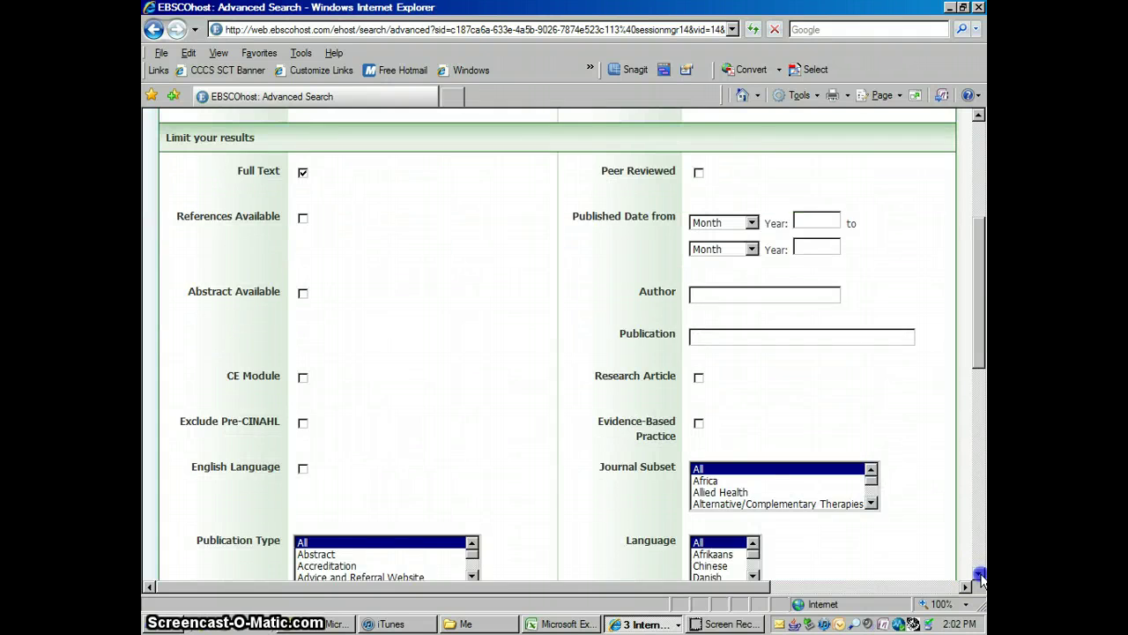
left_click(980, 575)
left_click(980, 576)
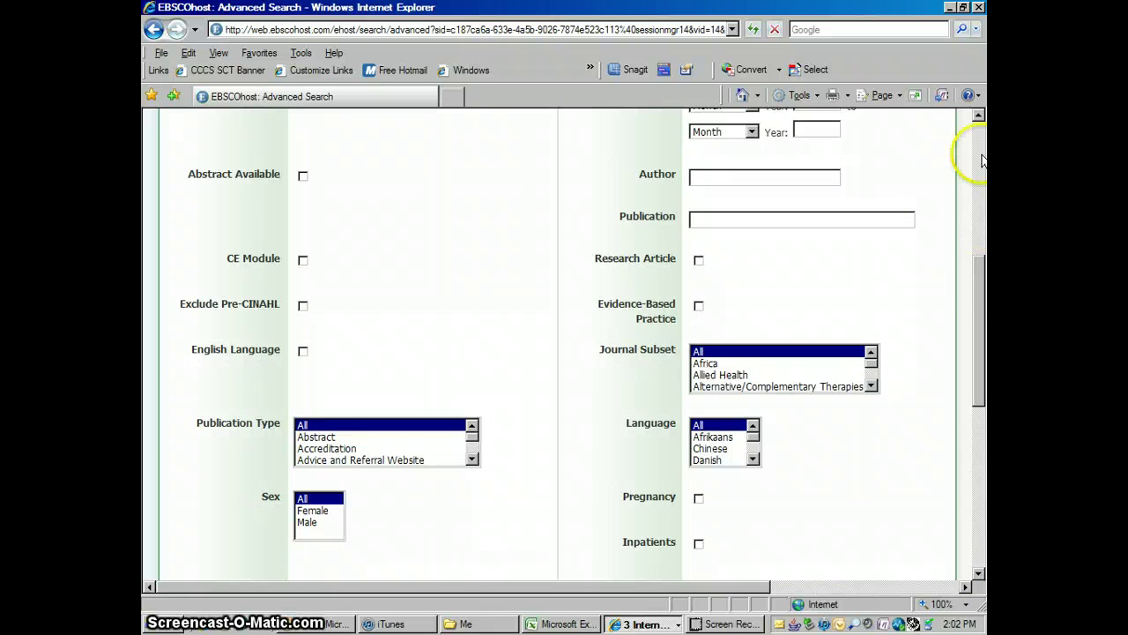
Add the CE Module limiter to the full-text title search for "diabetes" and run the search
scroll(970, 176, "up", 5)
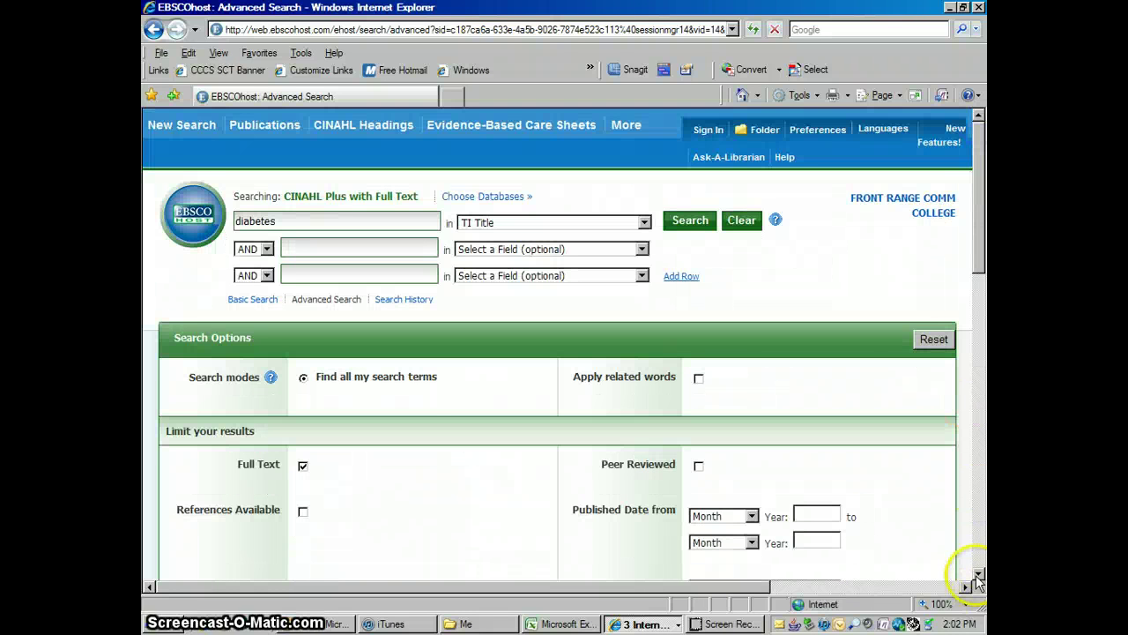
left_click(979, 575)
left_click(979, 576)
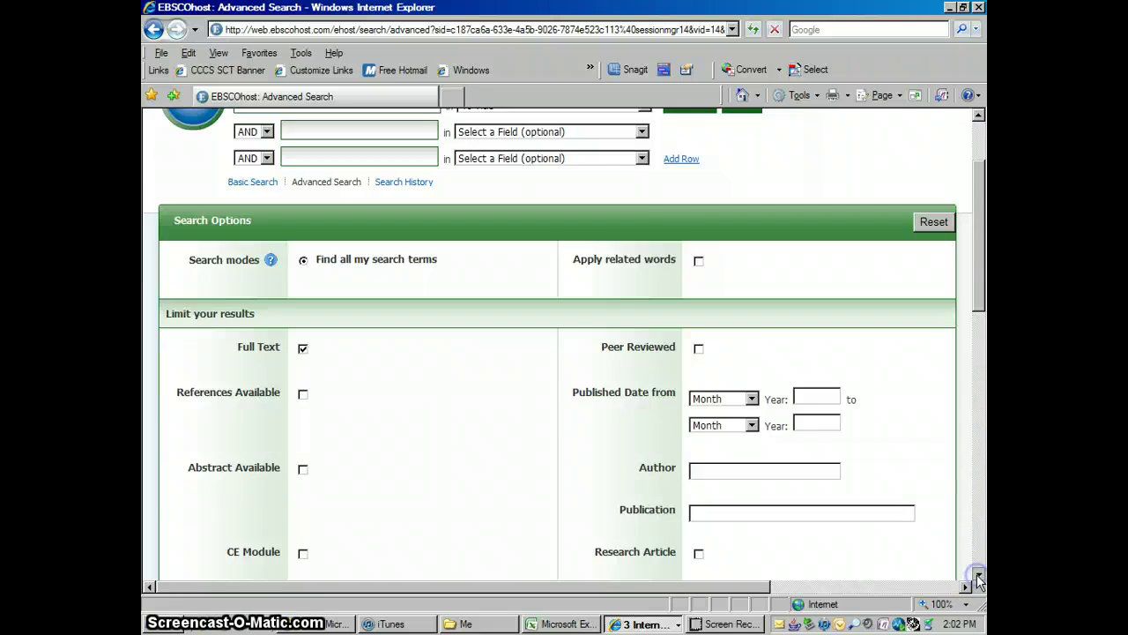
left_click(979, 576)
left_click(979, 576)
left_click(979, 575)
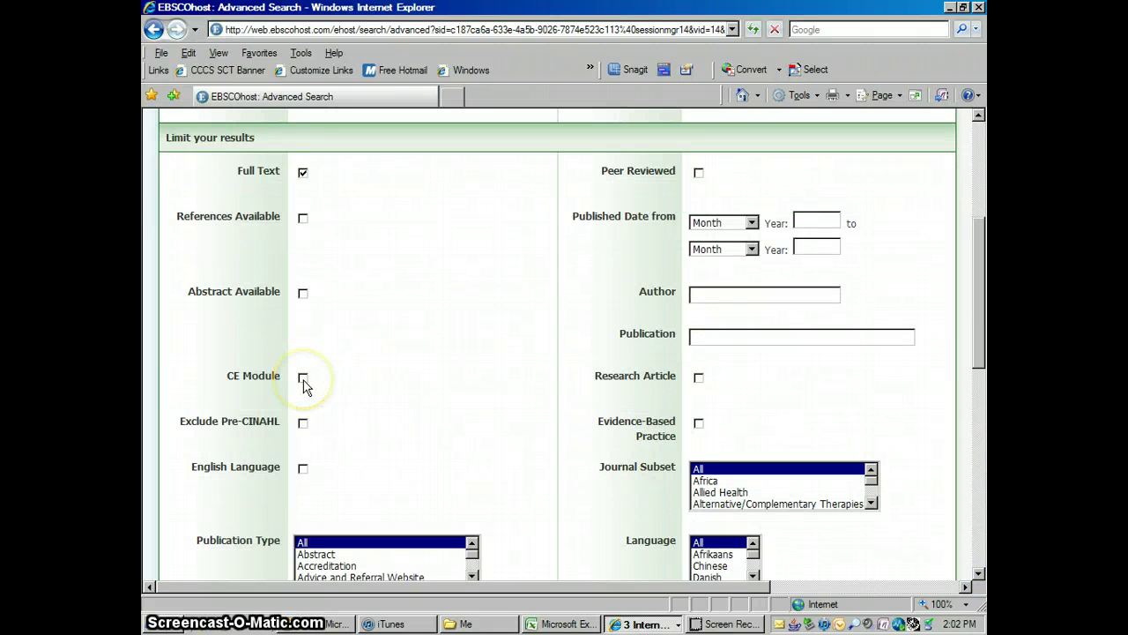
left_click(980, 141)
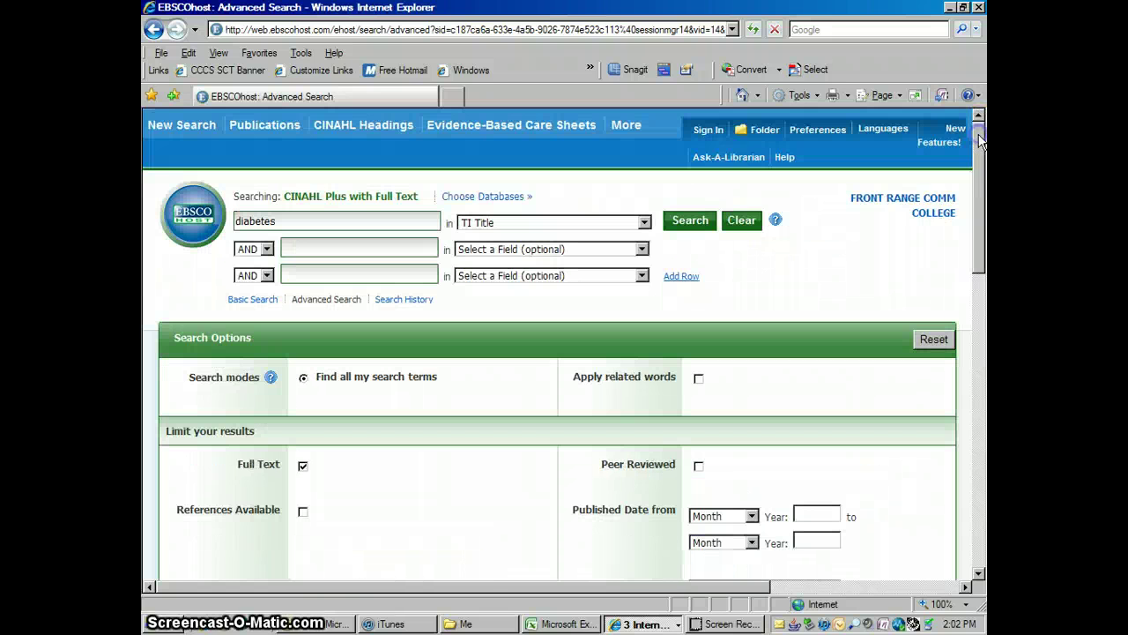
left_click(693, 225)
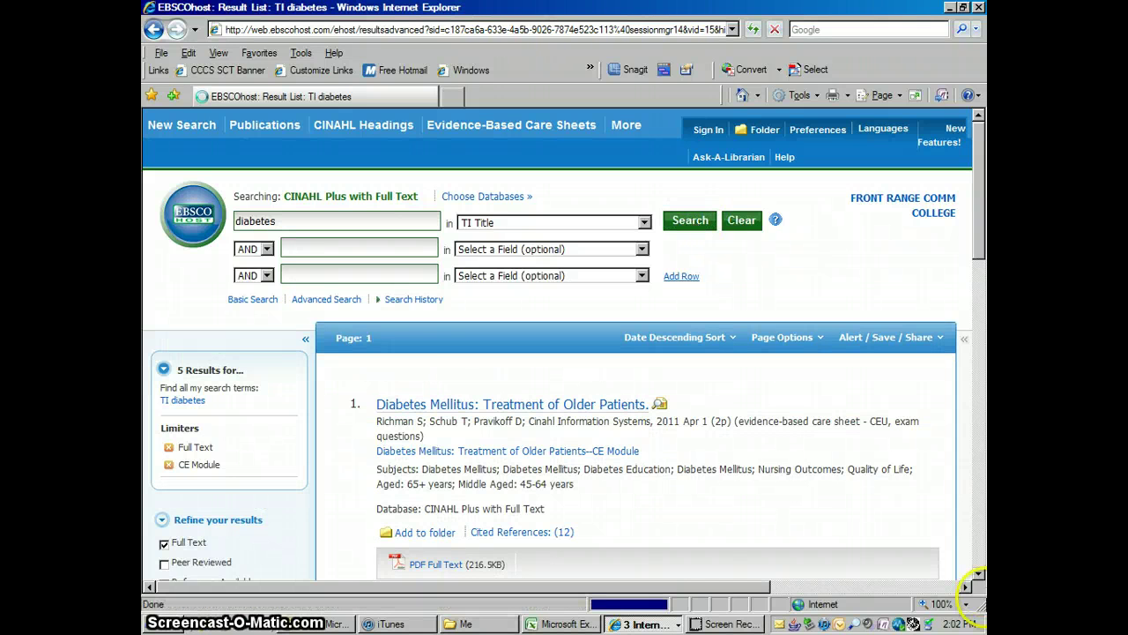
Open the PDF full text of the article "Diabetes Mellitus: Treatment of Older Patients" from the results
left_click(978, 574)
left_click(979, 574)
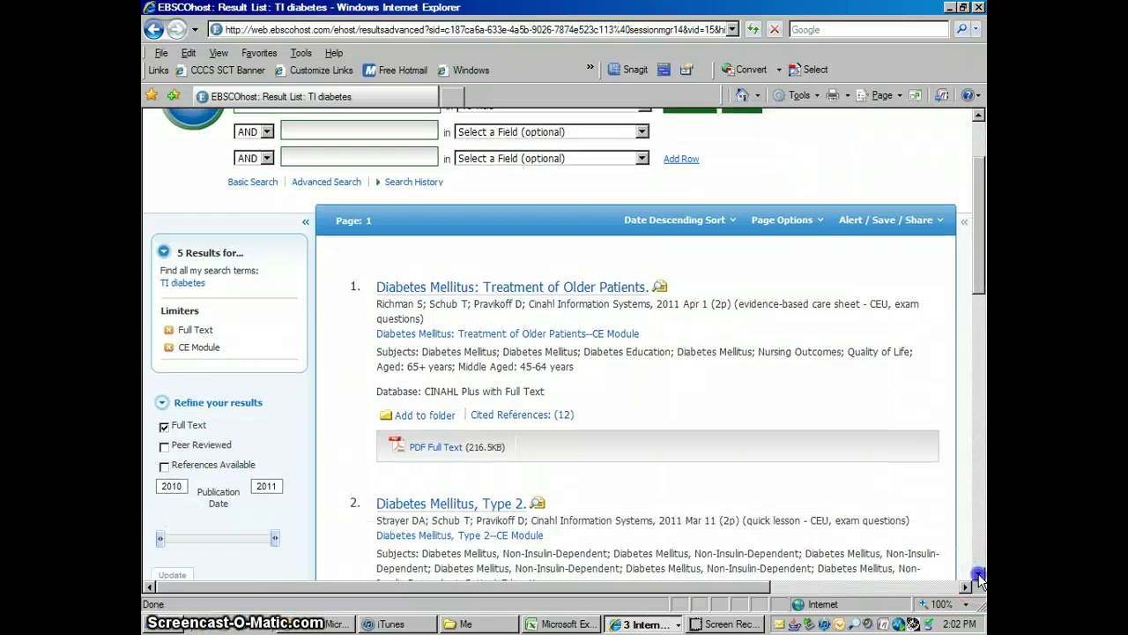
left_click(978, 574)
left_click(978, 574)
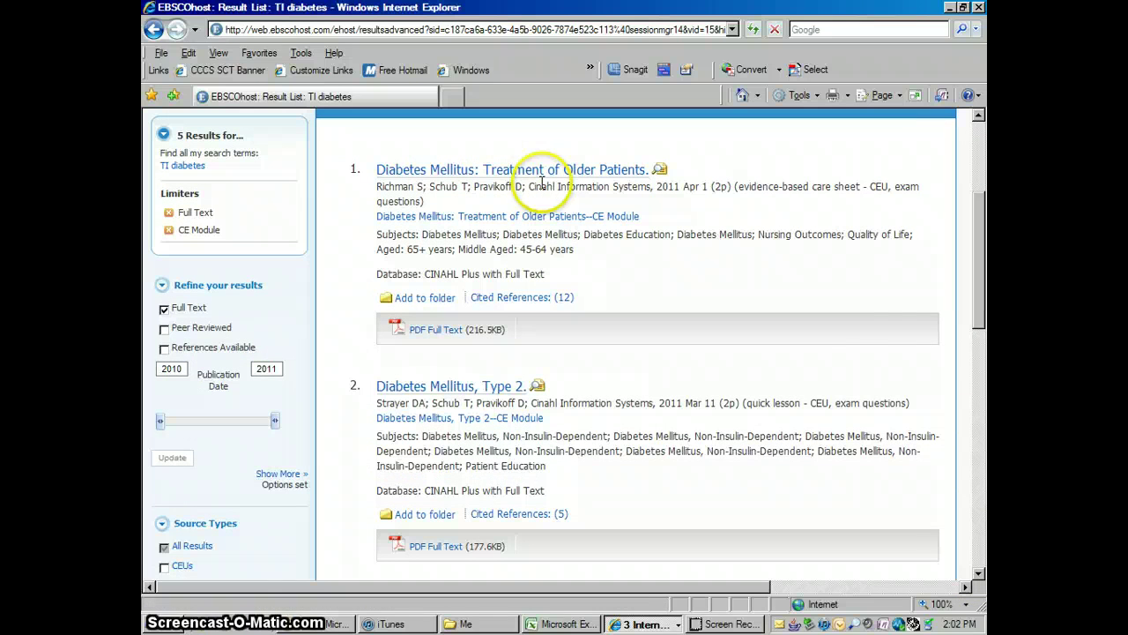
left_click(436, 330)
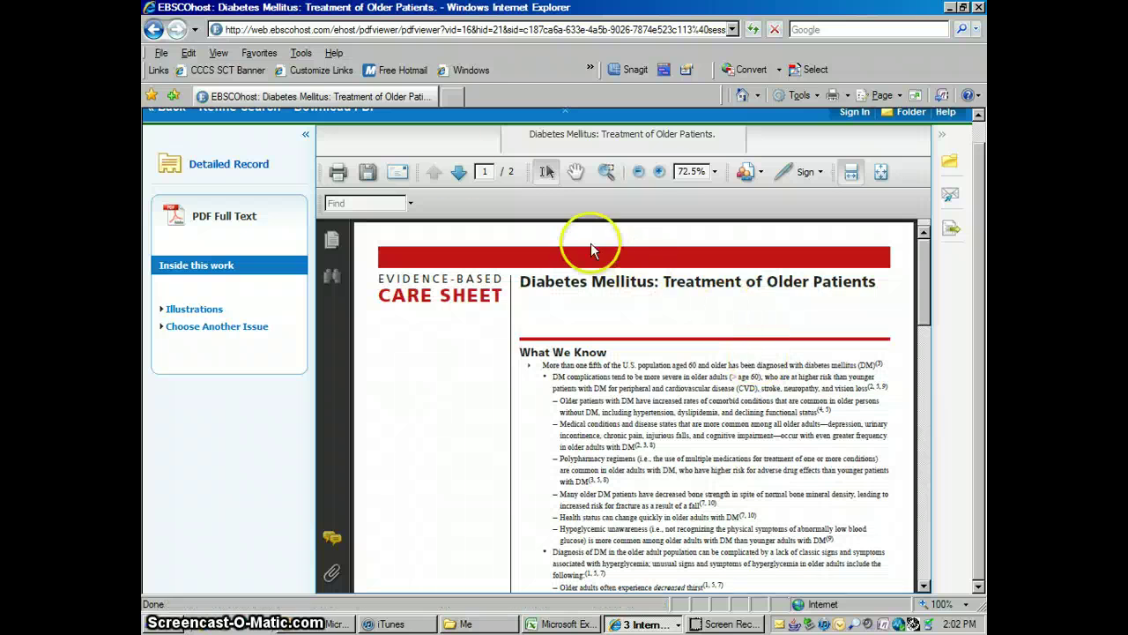
Read through both pages of the care sheet, from What We Know to the References, and return to its beginning
left_click(658, 172)
left_click(638, 172)
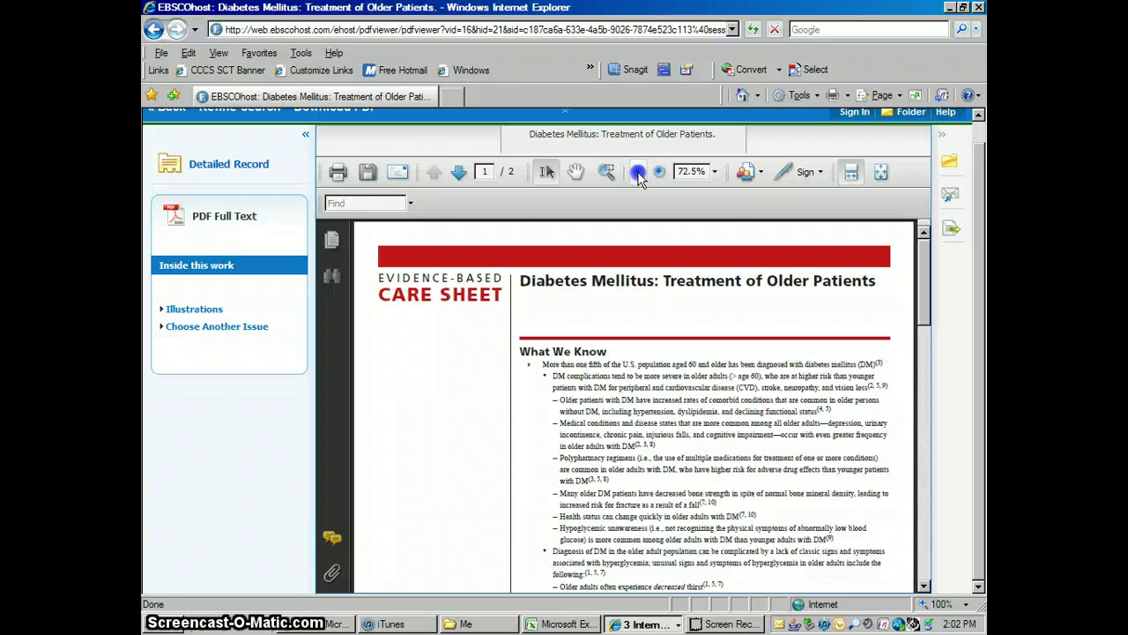
left_click(924, 586)
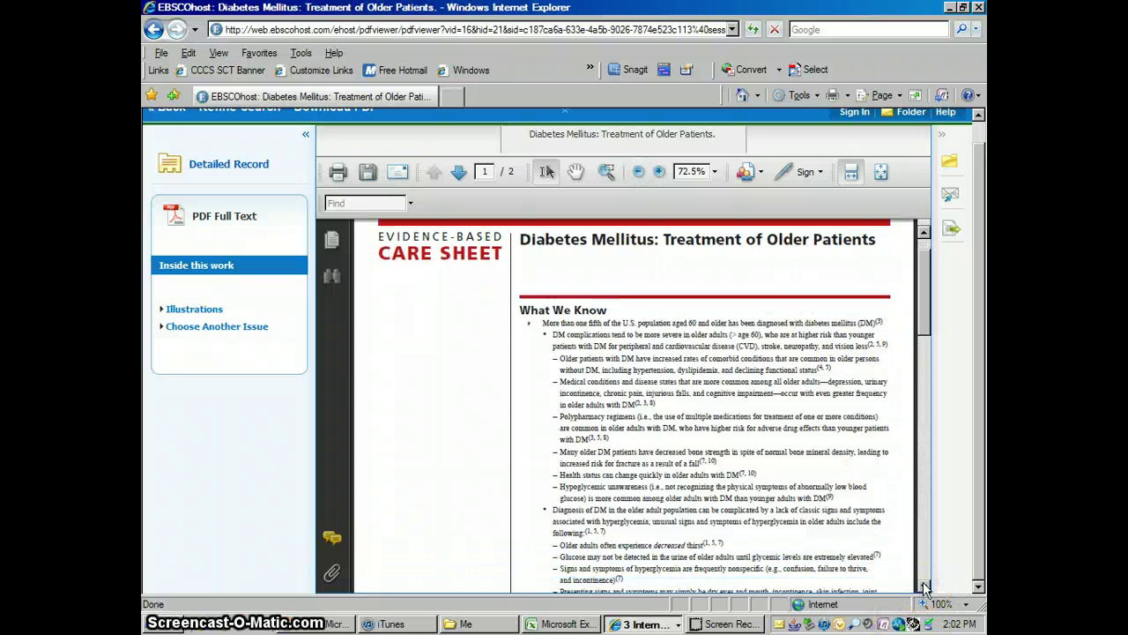
left_click(924, 586)
left_click(924, 587)
left_click(924, 586)
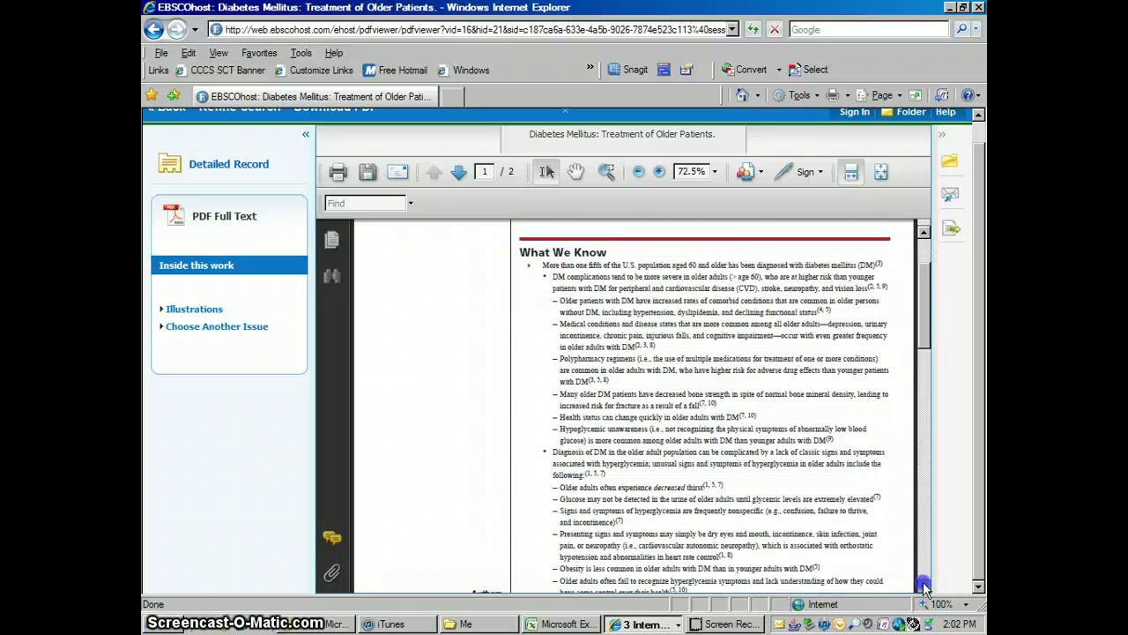
left_click(924, 586)
left_click(924, 586)
left_click(923, 587)
left_click(924, 586)
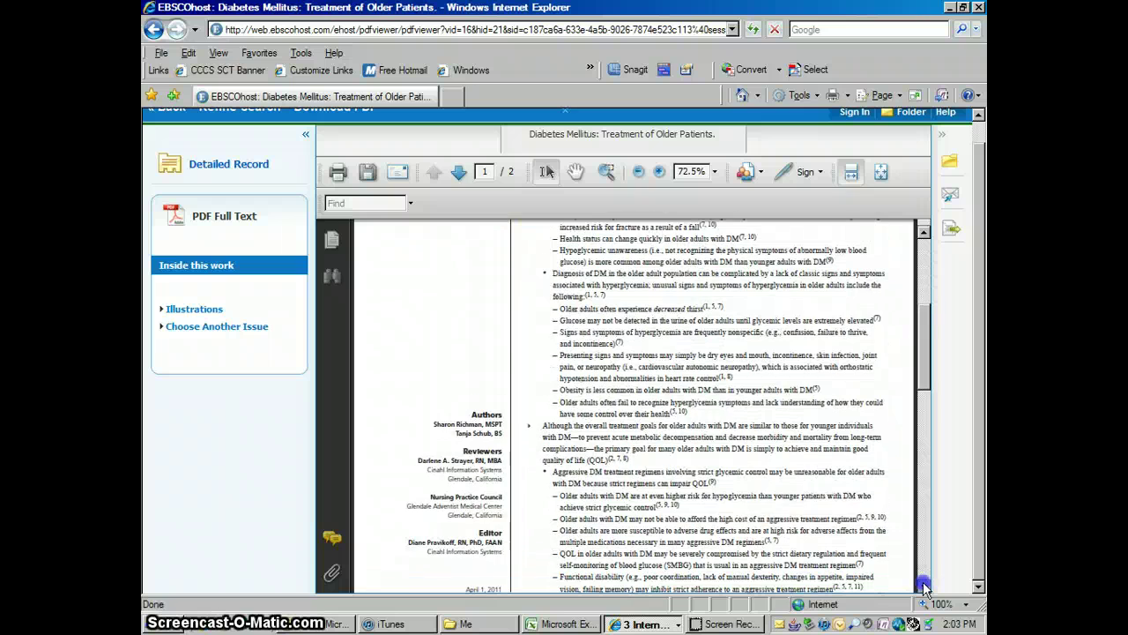
left_click(923, 586)
left_click(924, 586)
left_click(924, 586)
left_click(924, 586)
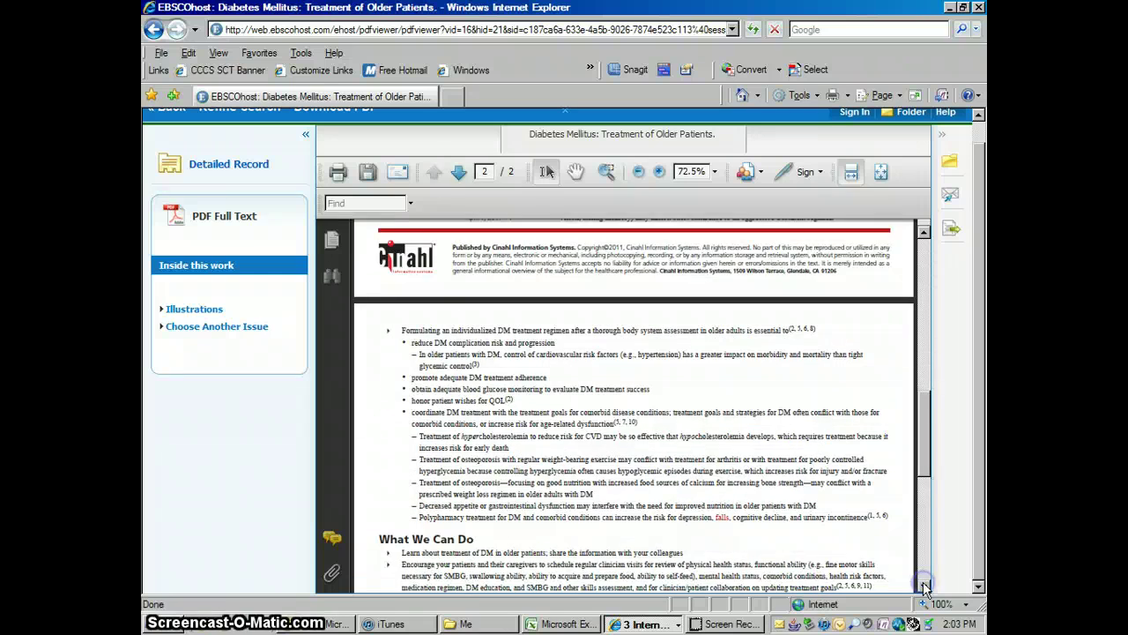
left_click(924, 586)
left_click(923, 587)
left_click(923, 587)
left_click(924, 586)
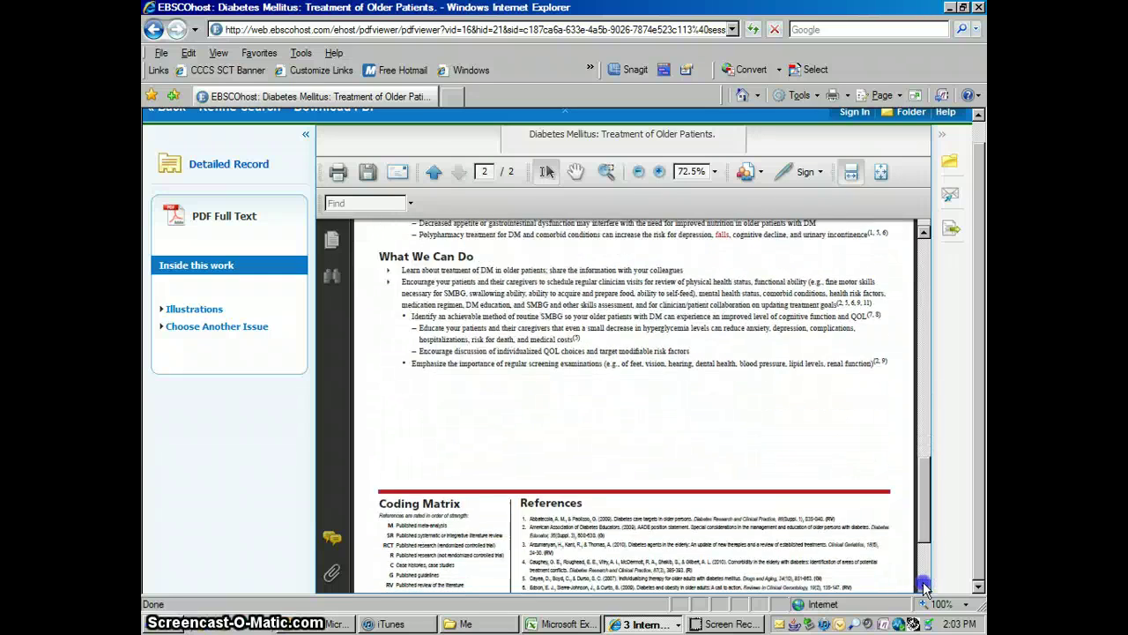
left_click(924, 586)
left_click_drag(924, 573, 924, 237)
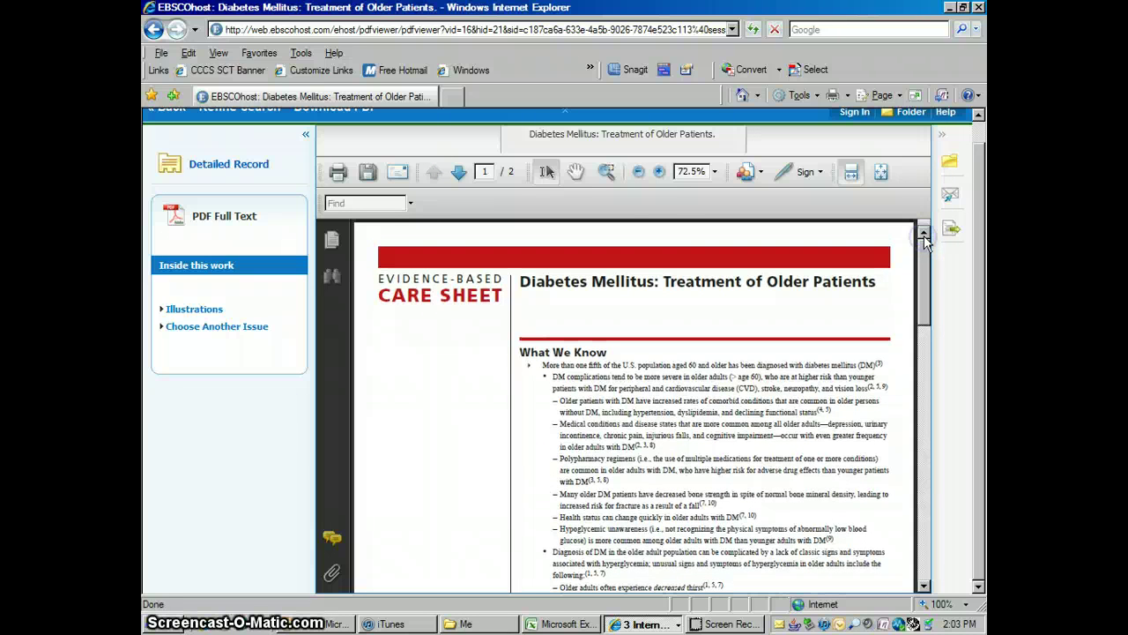
left_click(978, 124)
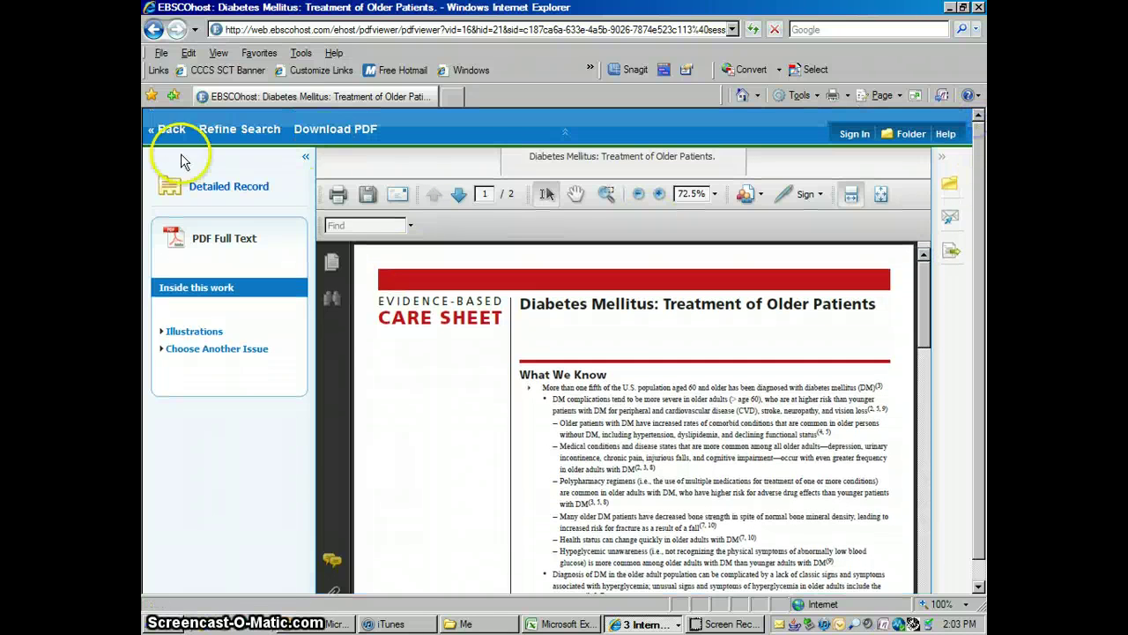
Go back to the diabetes result list and reopen the advanced search form
left_click(170, 129)
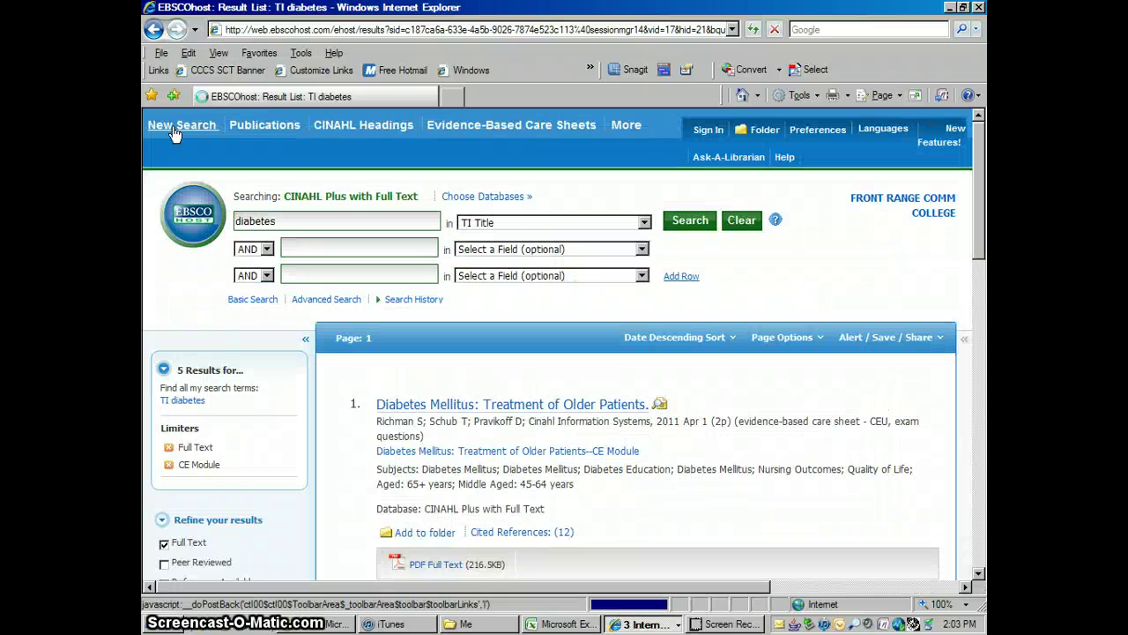
left_click(195, 301)
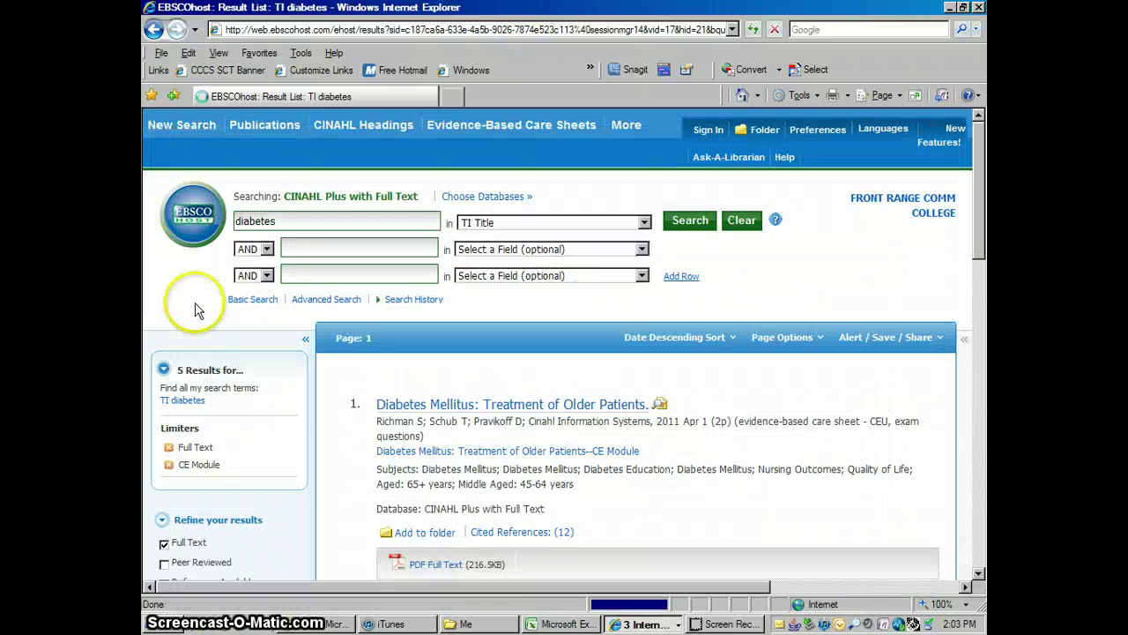
scroll(317, 302, "down", 3)
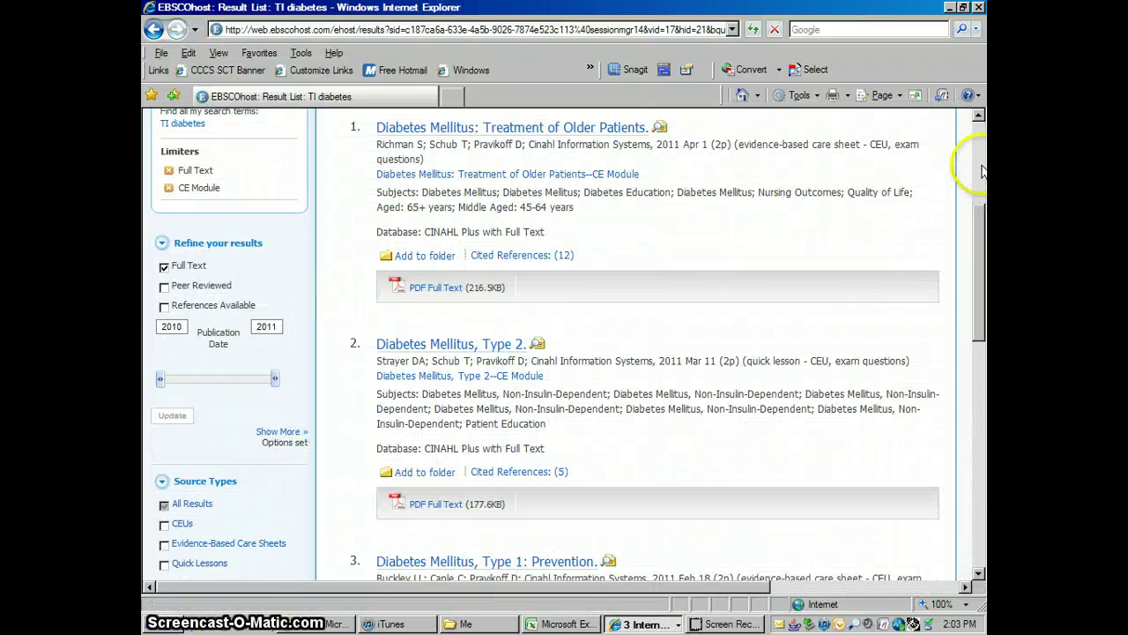
left_click(980, 147)
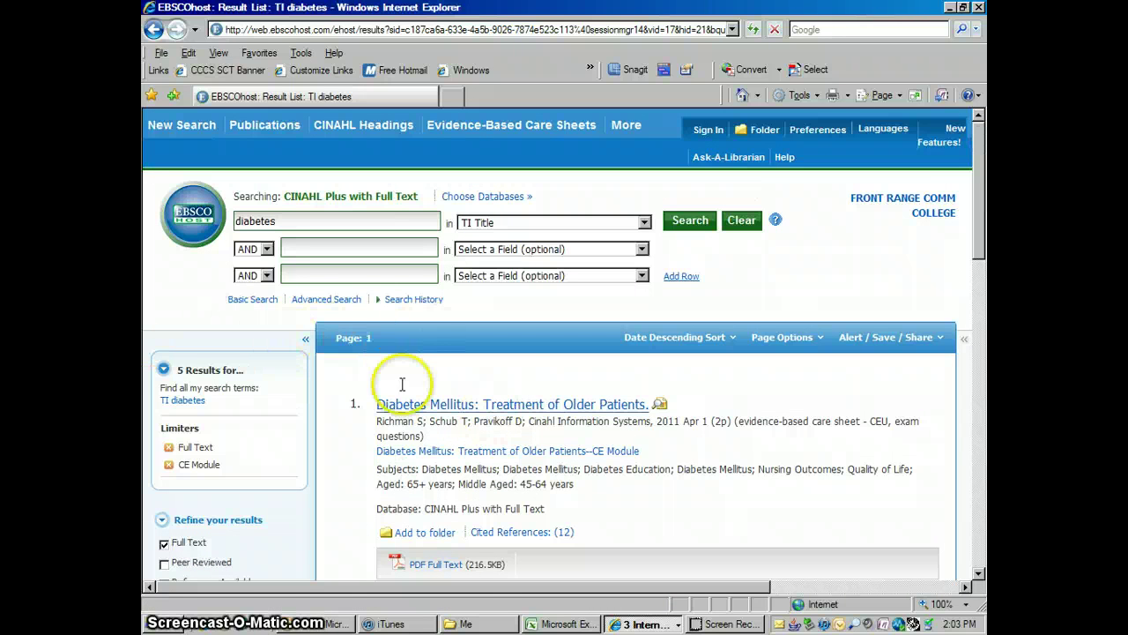
left_click(319, 303)
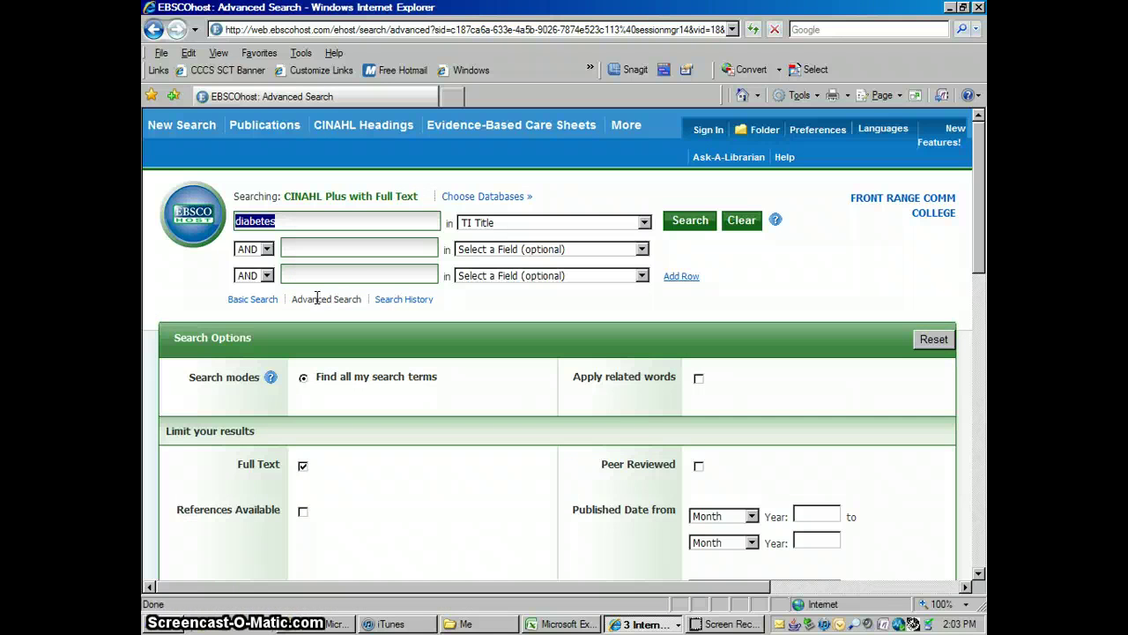
Examine the advanced search limiters from Full Text through Sex, Age Groups and Clinical Queries down to Special Interest and PDF Full Text
left_click(978, 575)
left_click(979, 575)
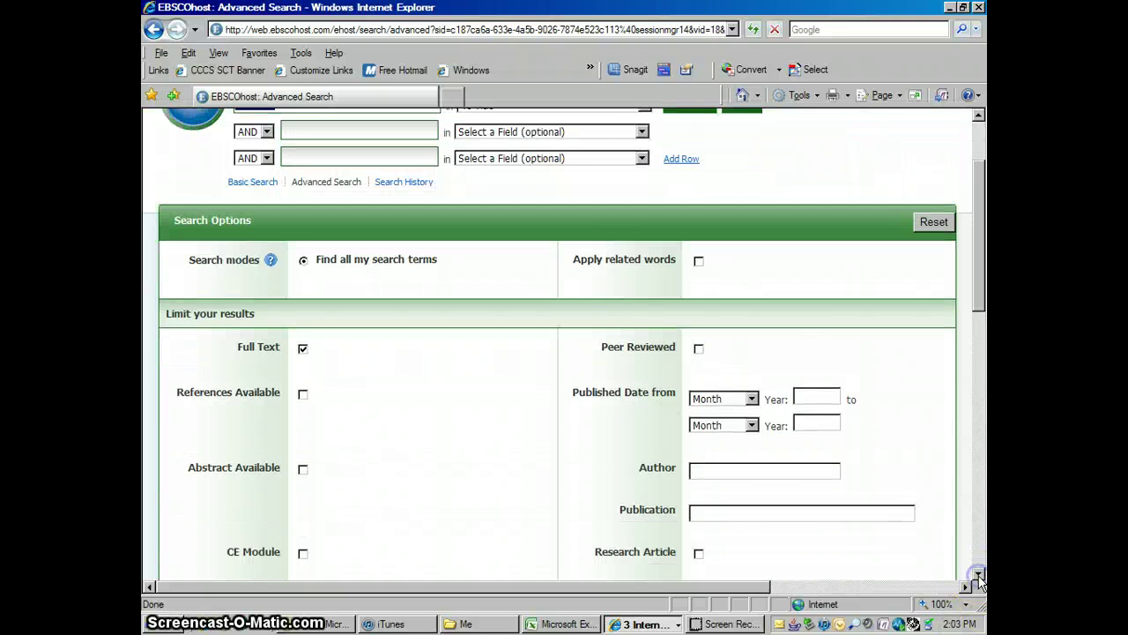
left_click(978, 574)
left_click(978, 575)
left_click(978, 574)
left_click(978, 574)
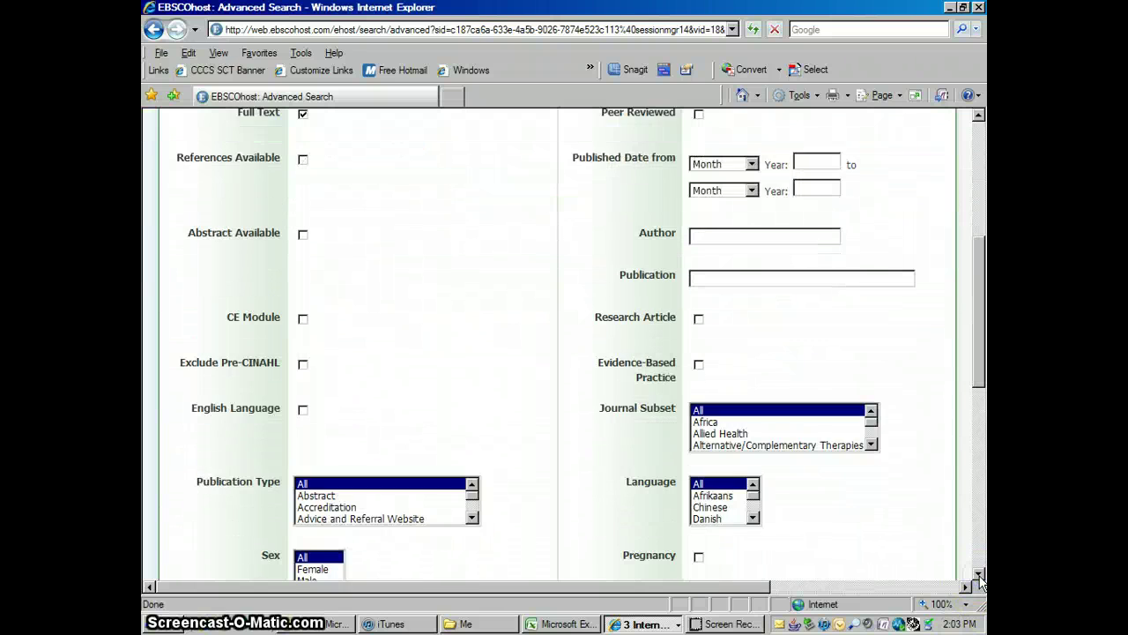
left_click(978, 574)
left_click(979, 575)
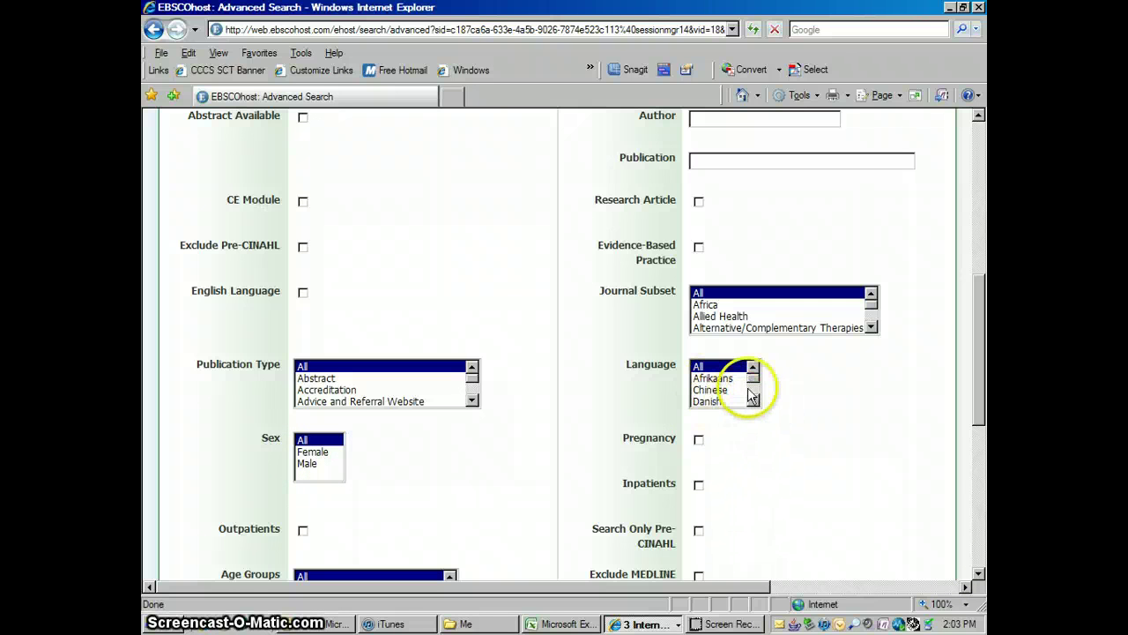
left_click(978, 574)
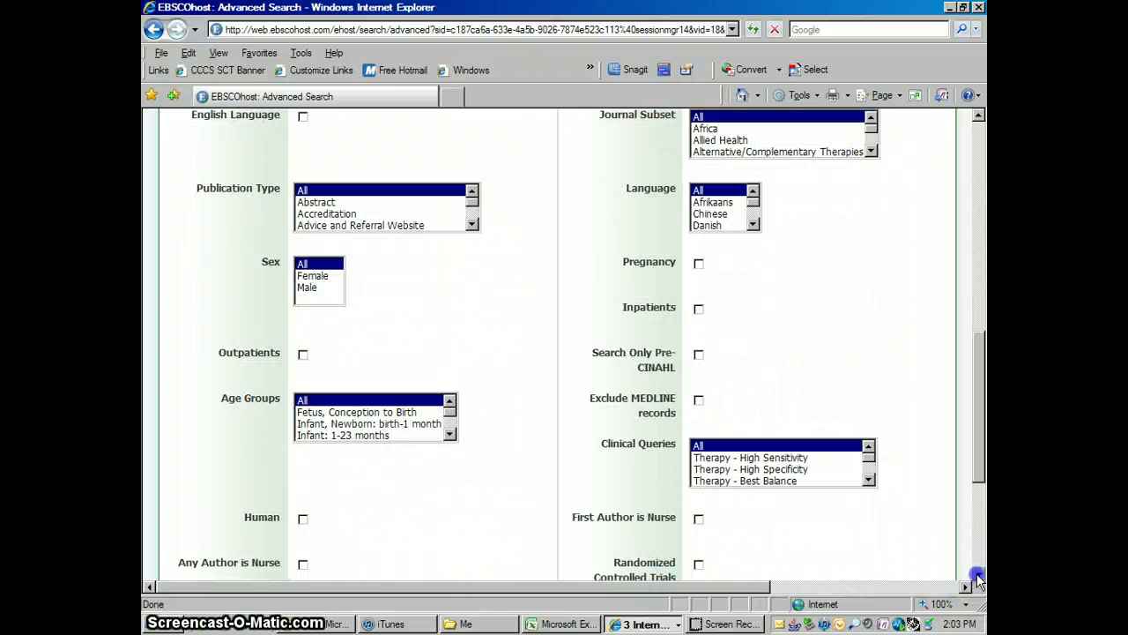
left_click(977, 574)
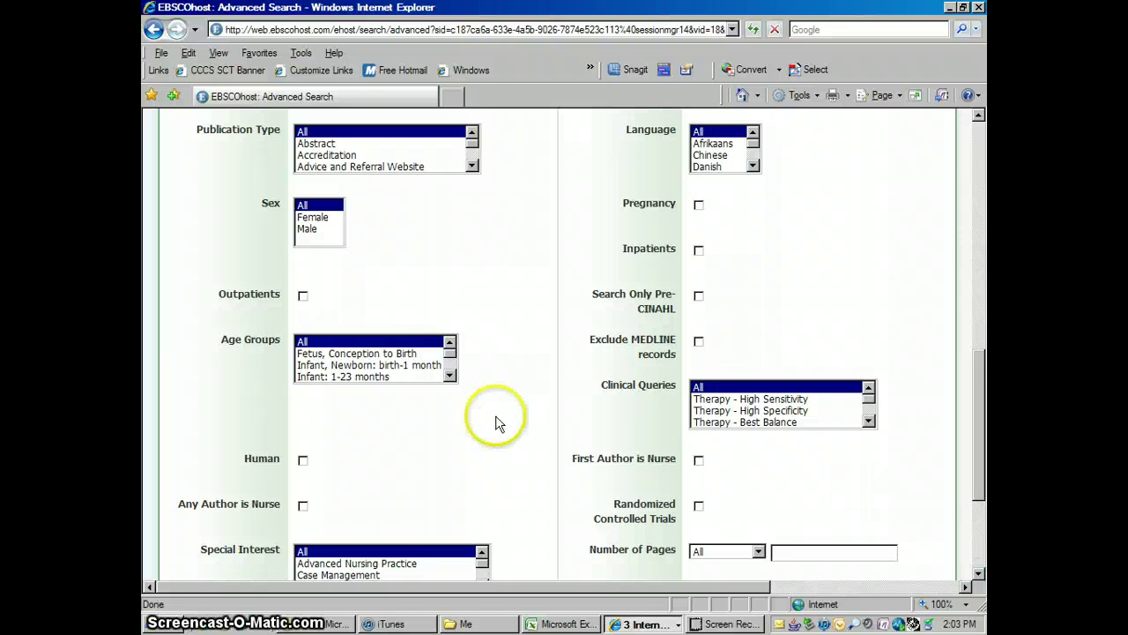
left_click(977, 574)
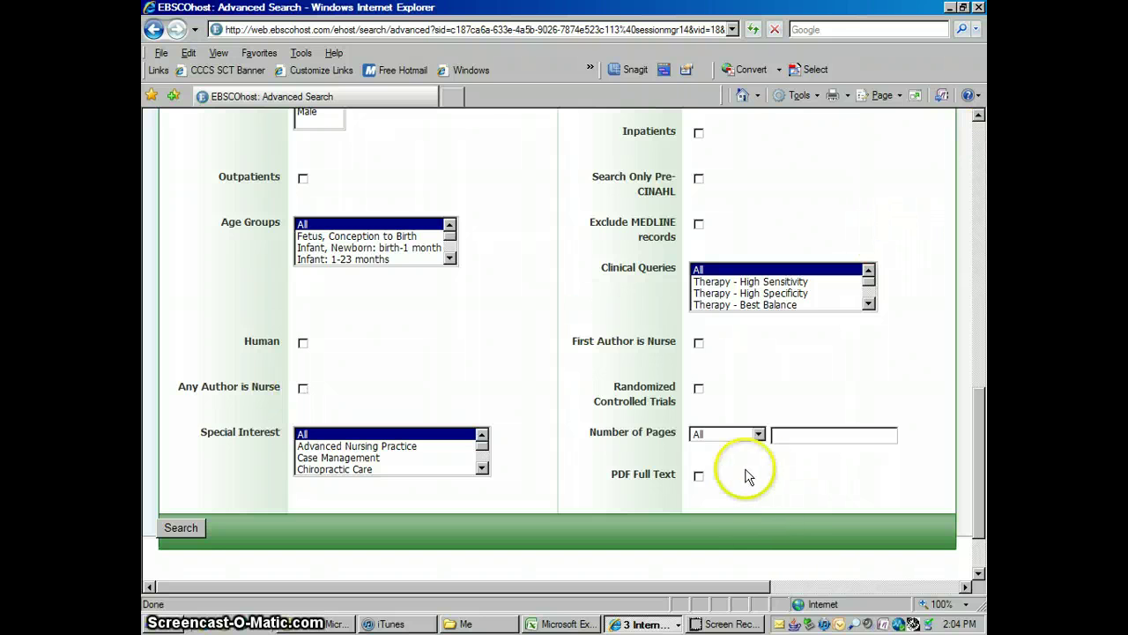
Check the comparison options of the Number of Pages limiter without choosing one, and return to the search fields
left_click(758, 435)
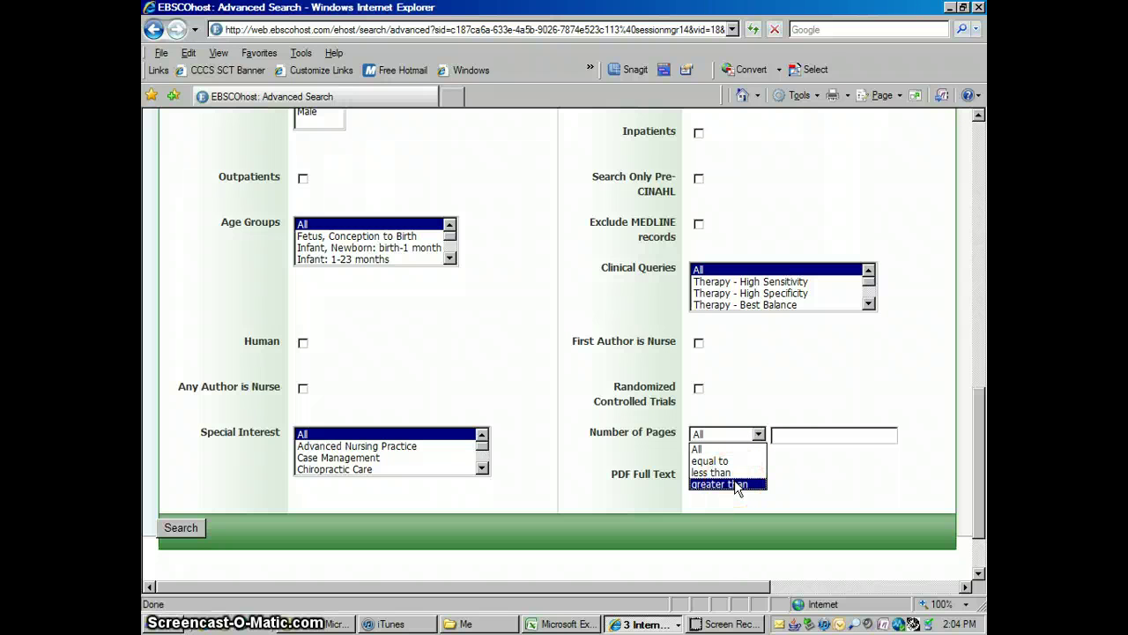
left_click(834, 382)
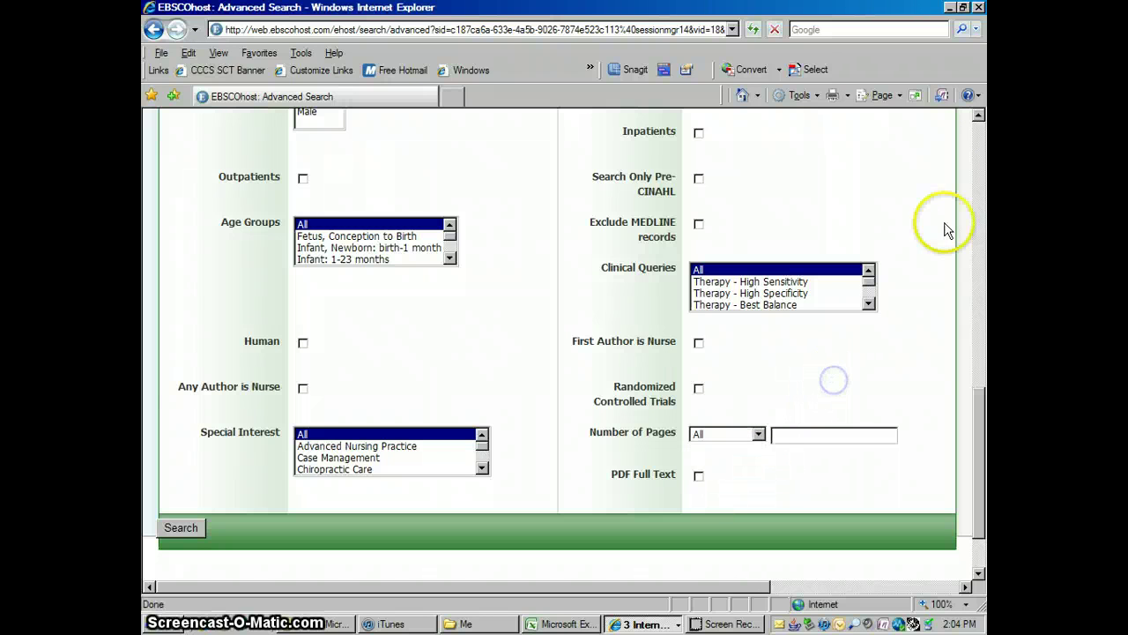
left_click(976, 141)
left_click(976, 141)
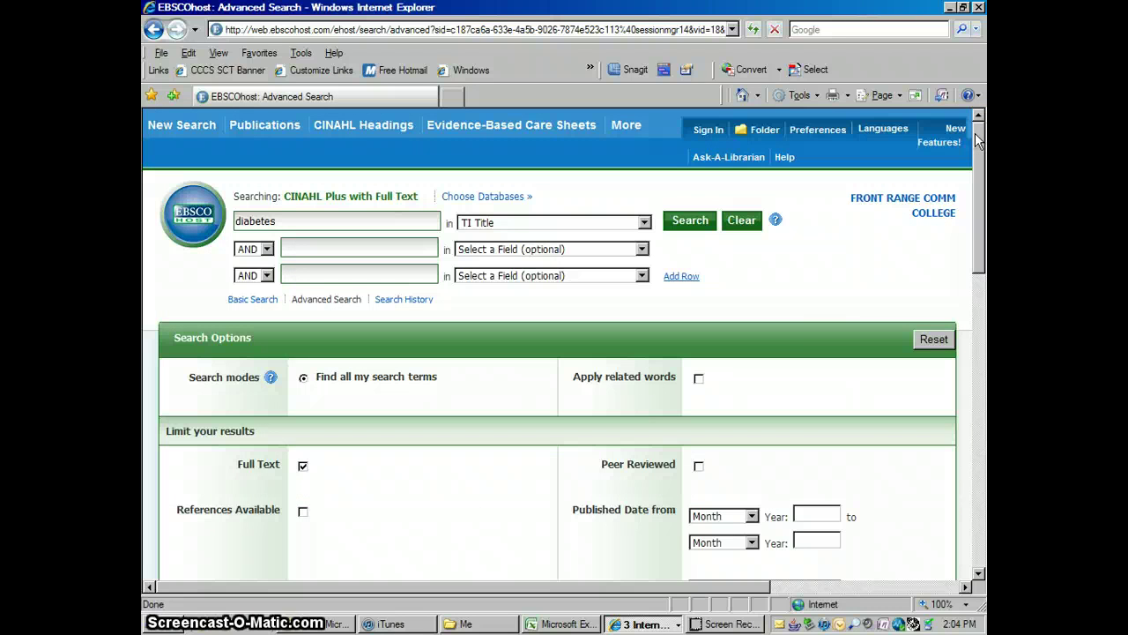